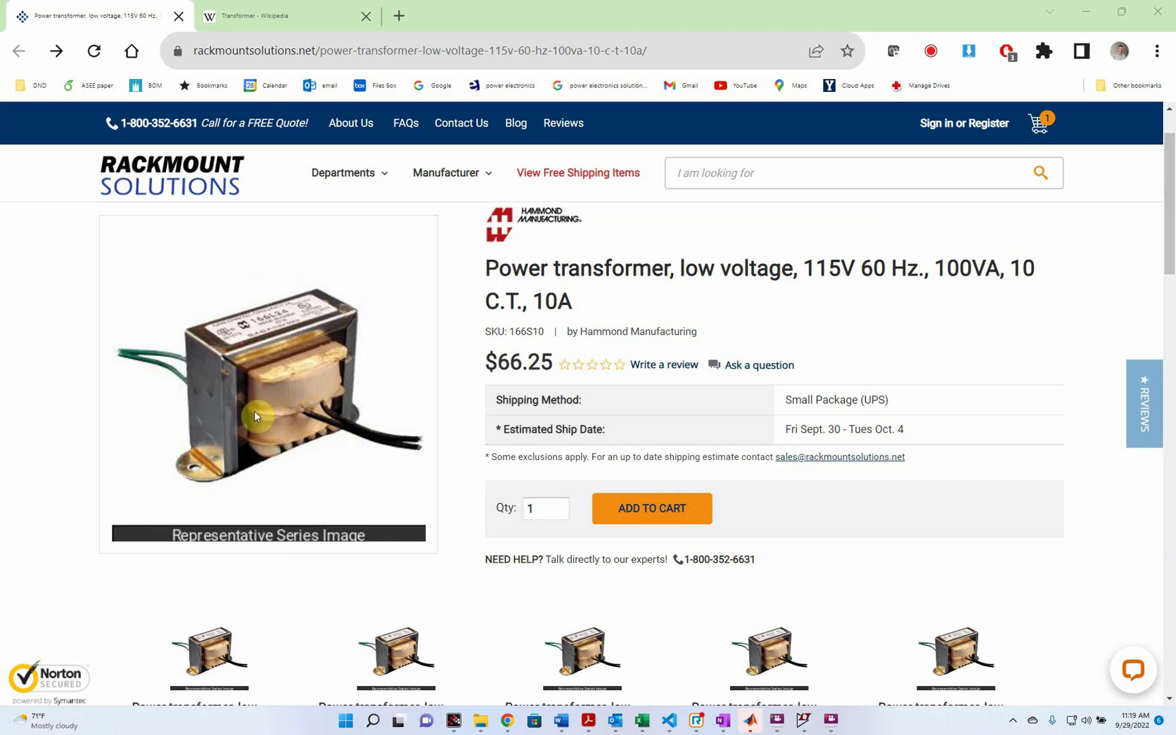
# - Switch from the 100VA transformer product page to the Wikipedia 'Transformer' article
pyautogui.click(286, 23)
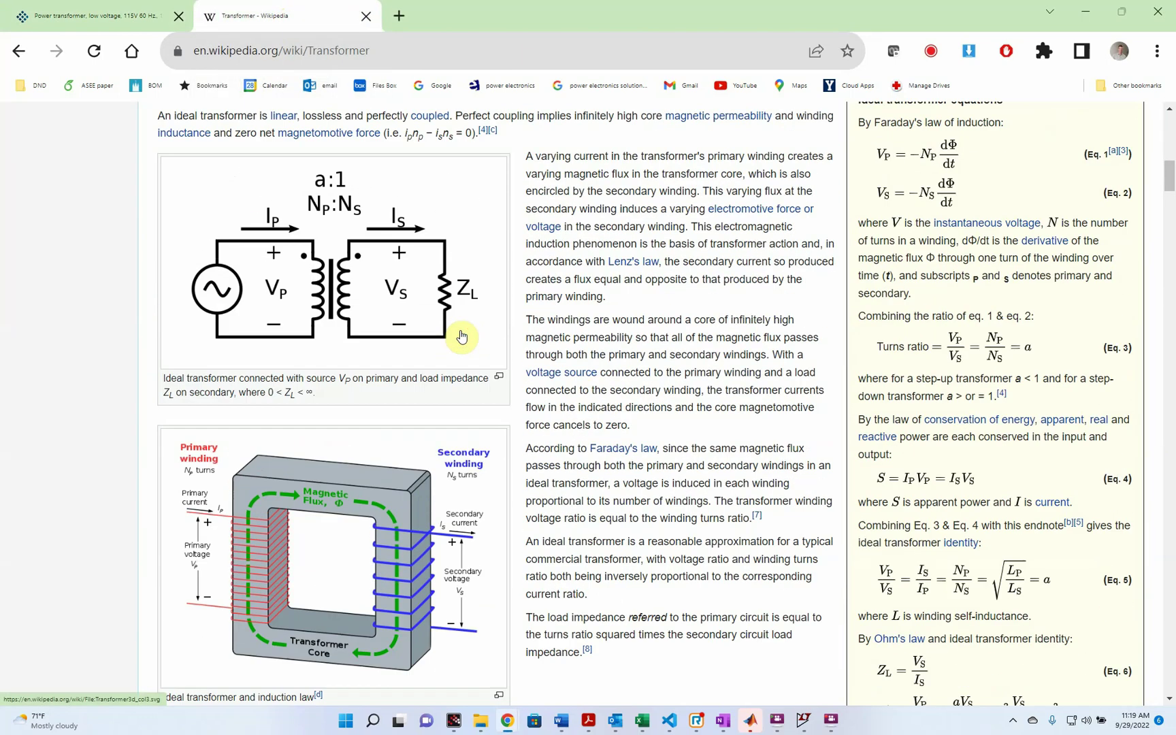
pyautogui.scroll(1, 462, 336)
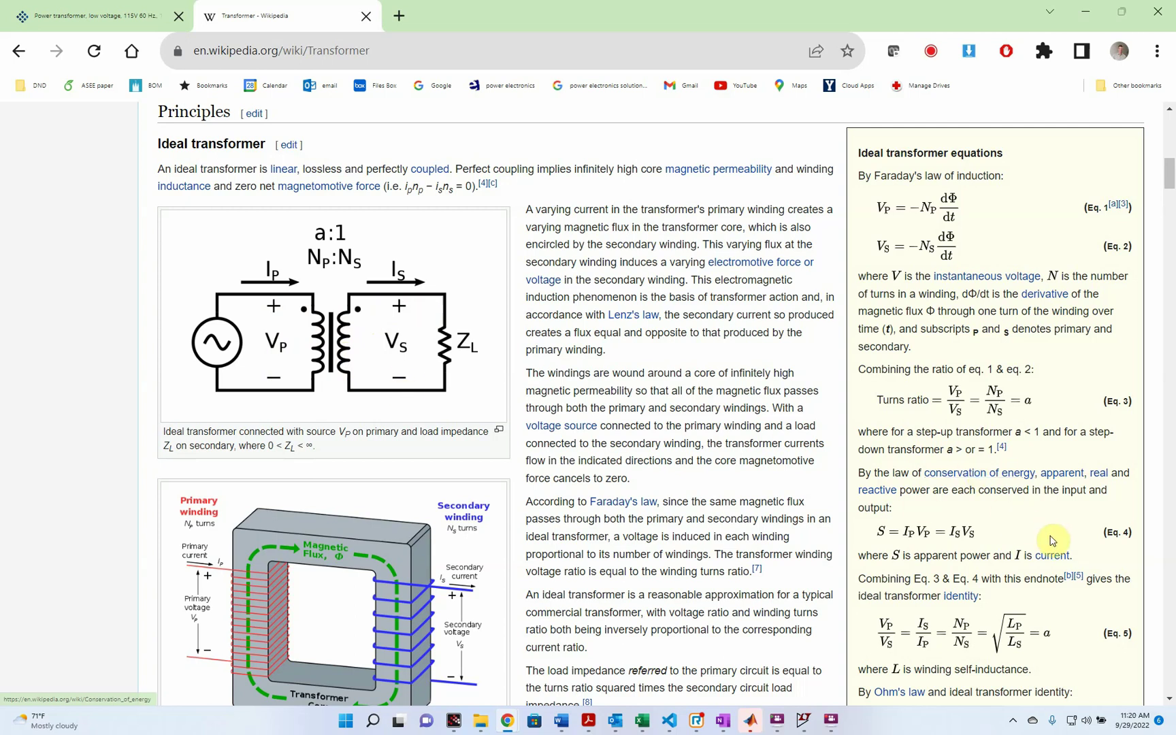
pyautogui.scroll(-1, 1021, 545)
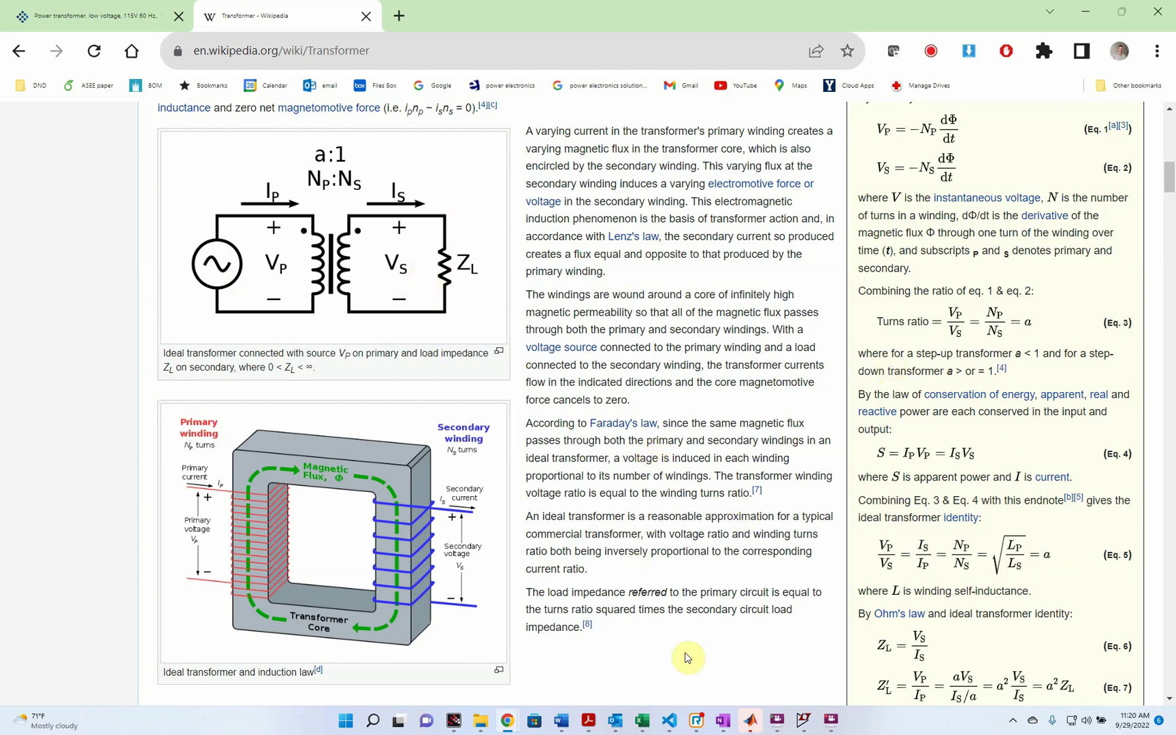
# - Place two inductors side by side in LTspice, mirroring the second one
pyautogui.click(804, 722)
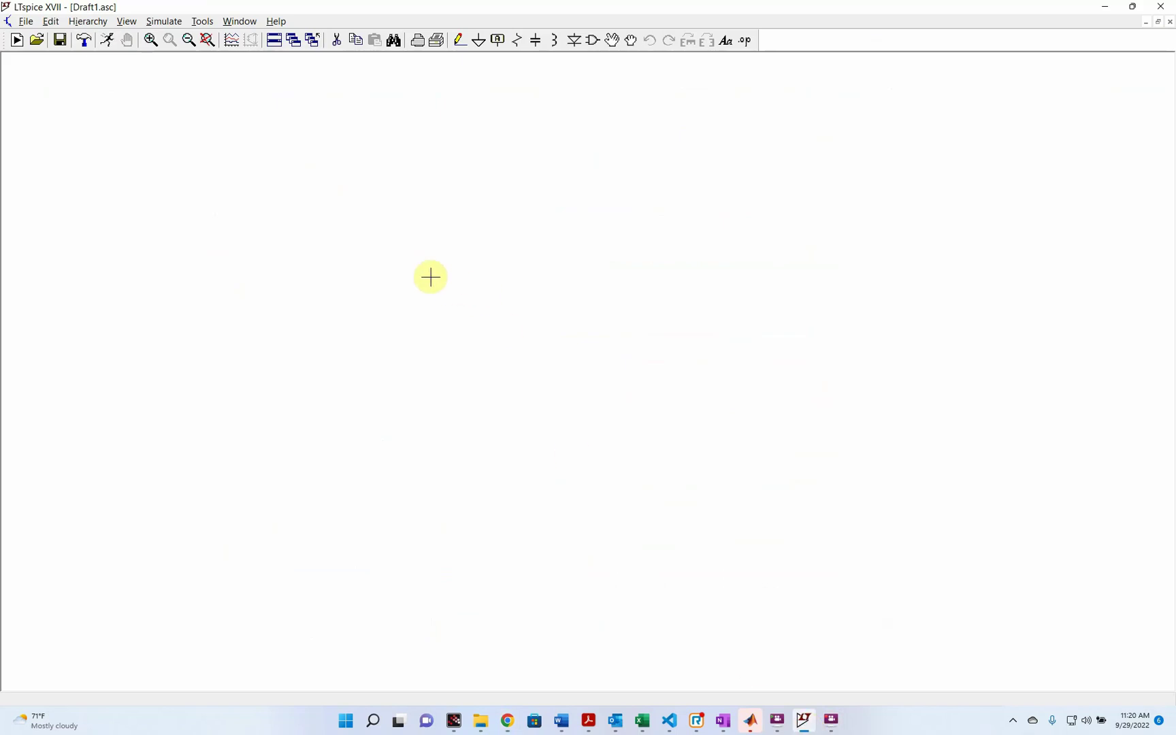
pyautogui.press('l')
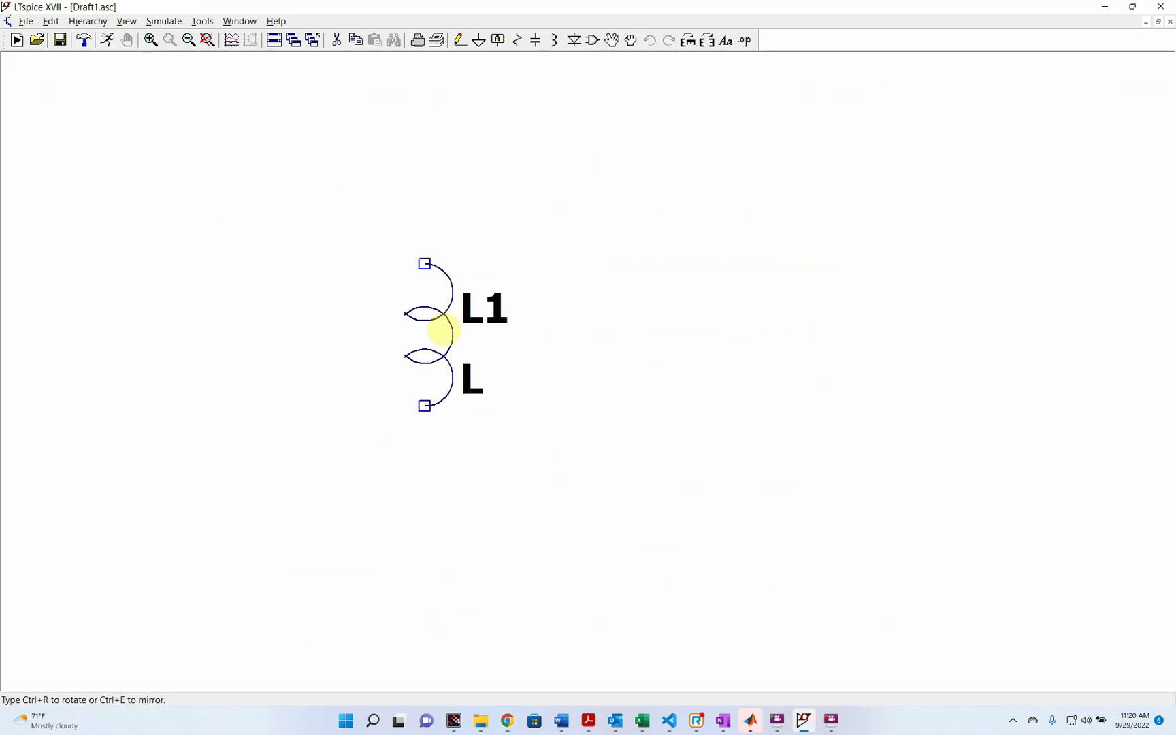
pyautogui.click(409, 344)
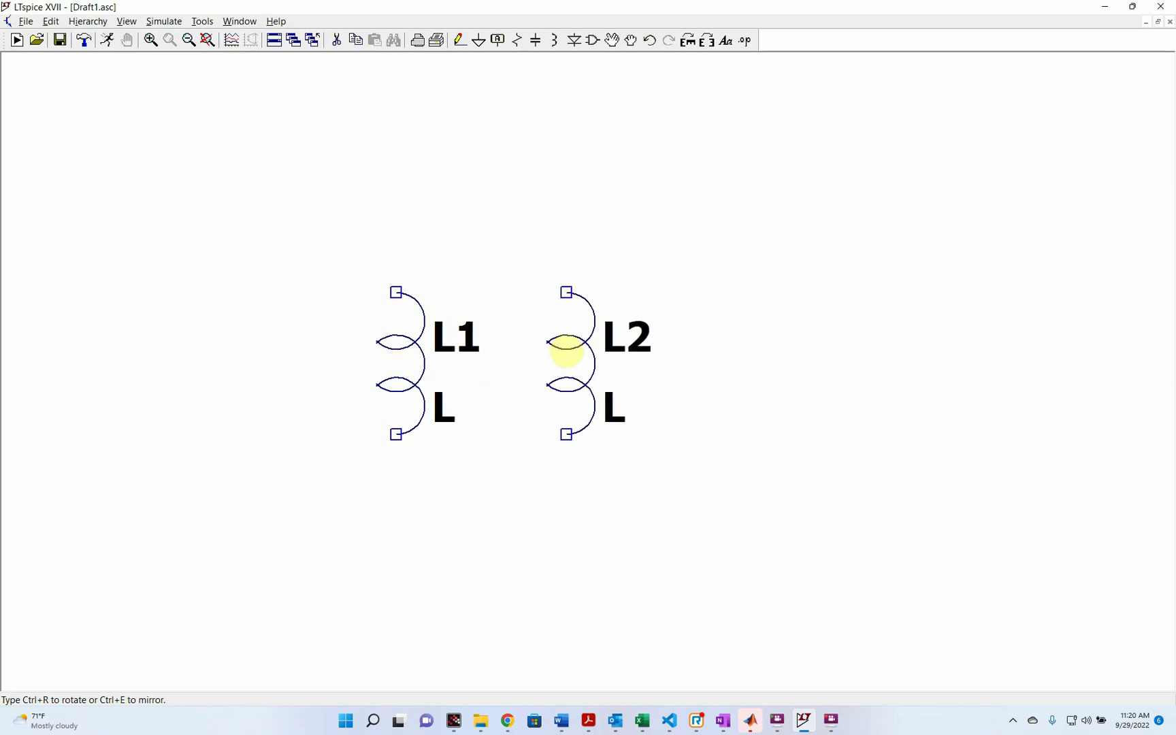
pyautogui.hotkey('ctrl', 'e')
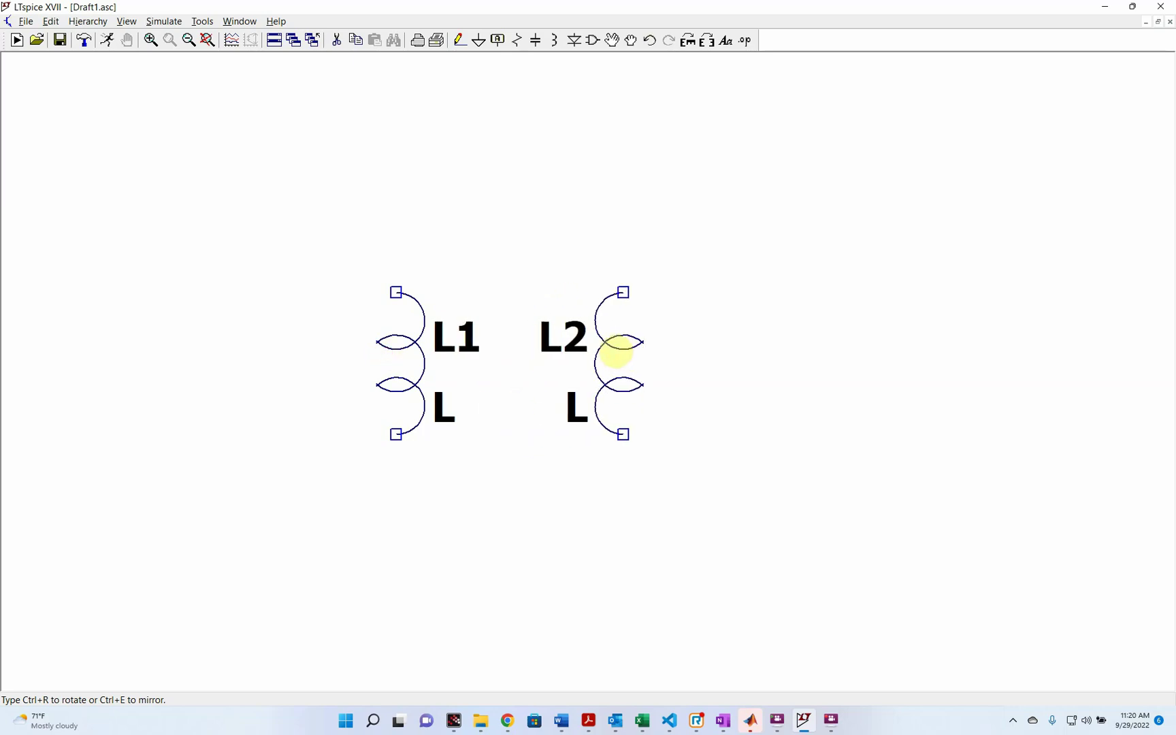
pyautogui.click(606, 349)
pyautogui.press('Escape')
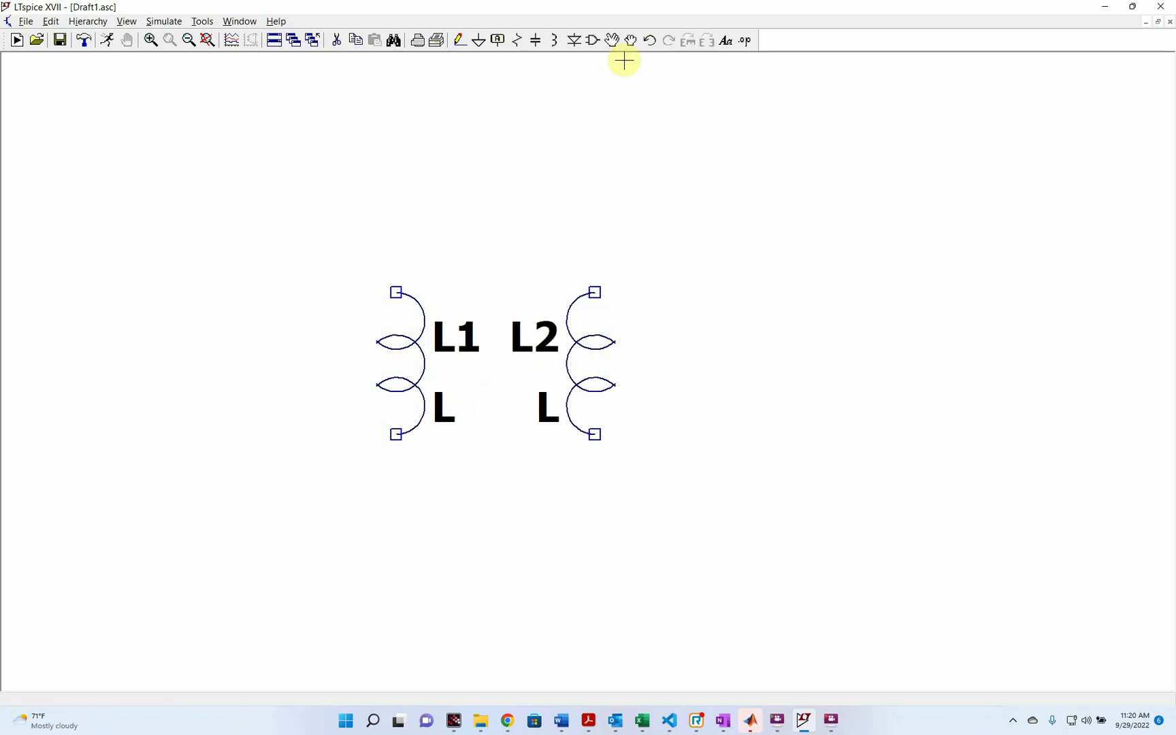
# - Move the second inductor's name and value labels to the right of its coil
pyautogui.click(612, 40)
pyautogui.click(537, 340)
pyautogui.click(651, 335)
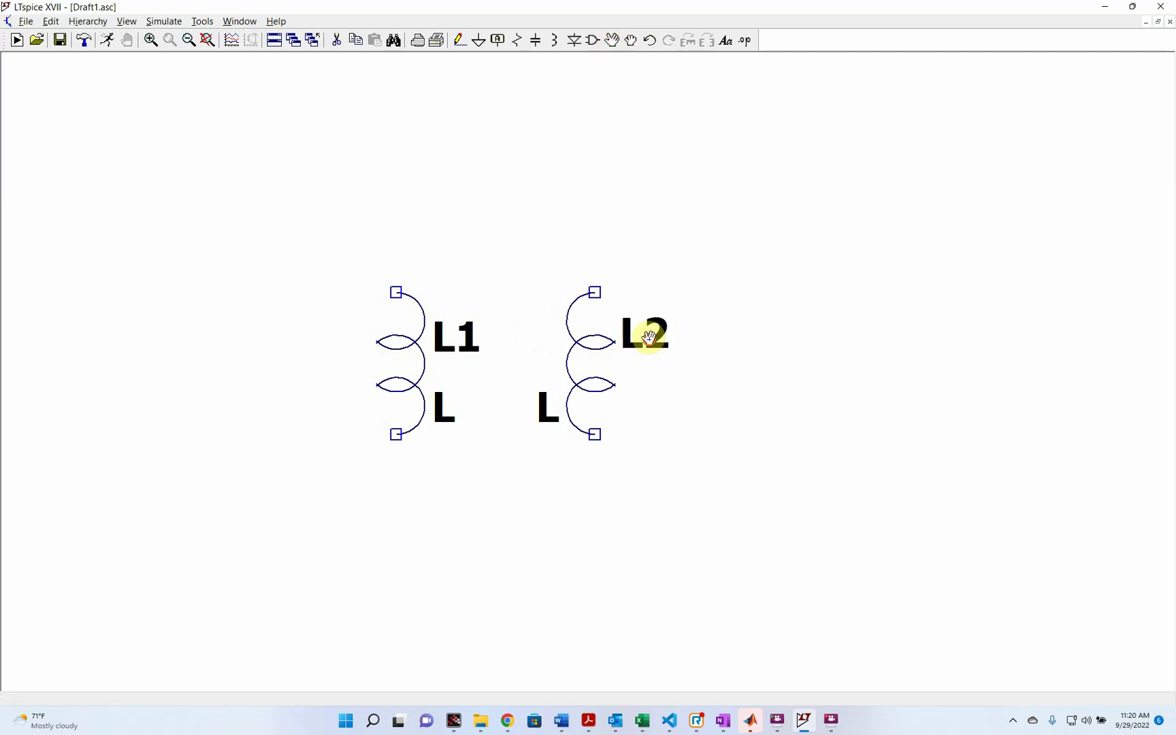
pyautogui.click(542, 415)
pyautogui.click(647, 384)
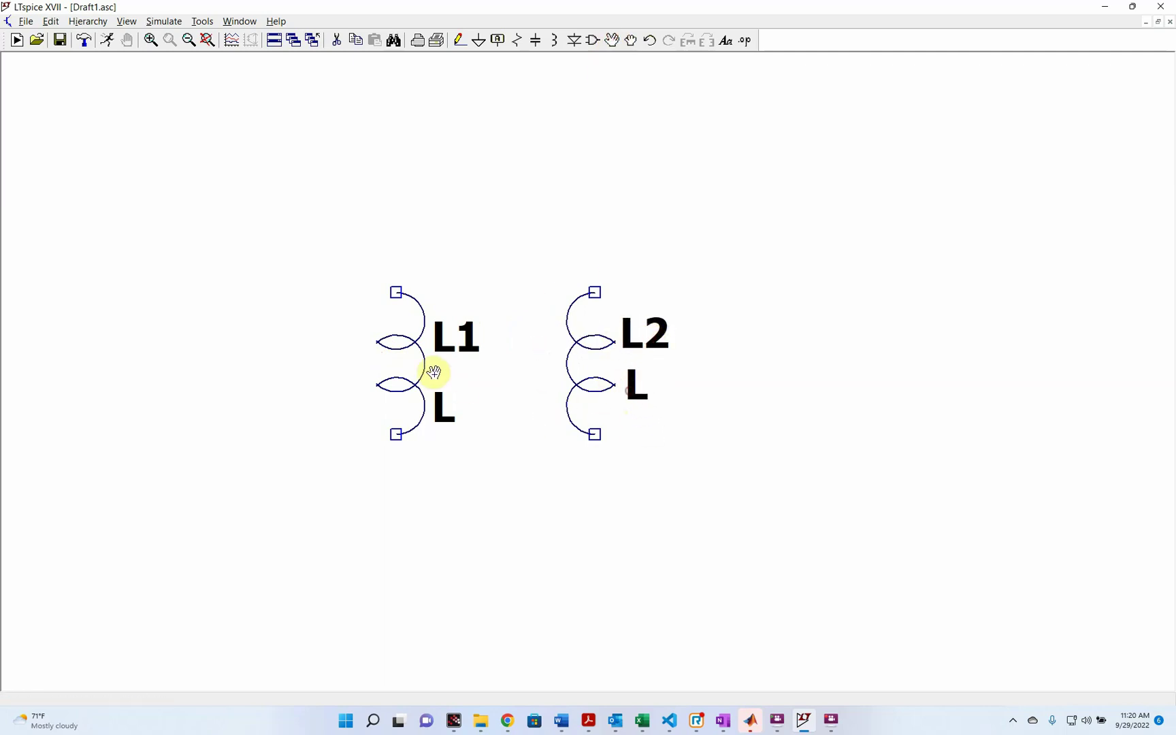
# - Rename the inductors' reference designators to Lp and Ls
pyautogui.rightClick(463, 339)
pyautogui.write('Lp')
pyautogui.press('Return')
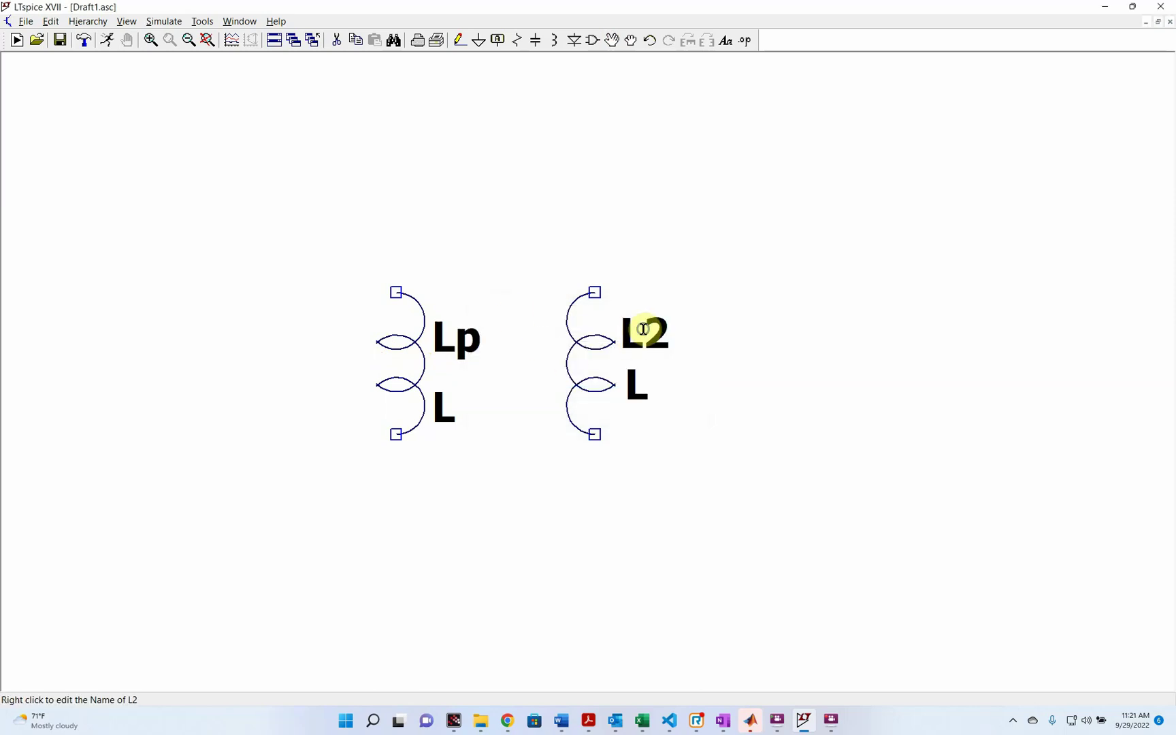
pyautogui.rightClick(643, 329)
pyautogui.write('L')
pyautogui.press('Return')
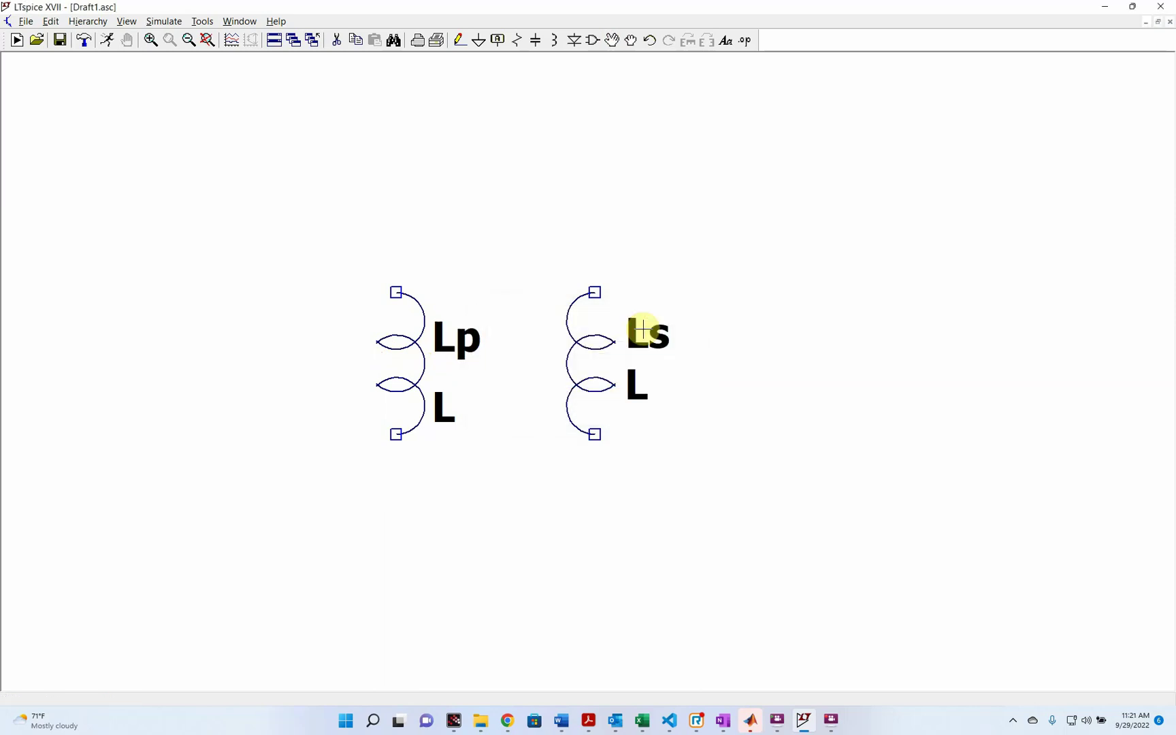
# - Set inductor Lp's inductance to 1m
pyautogui.rightClick(408, 394)
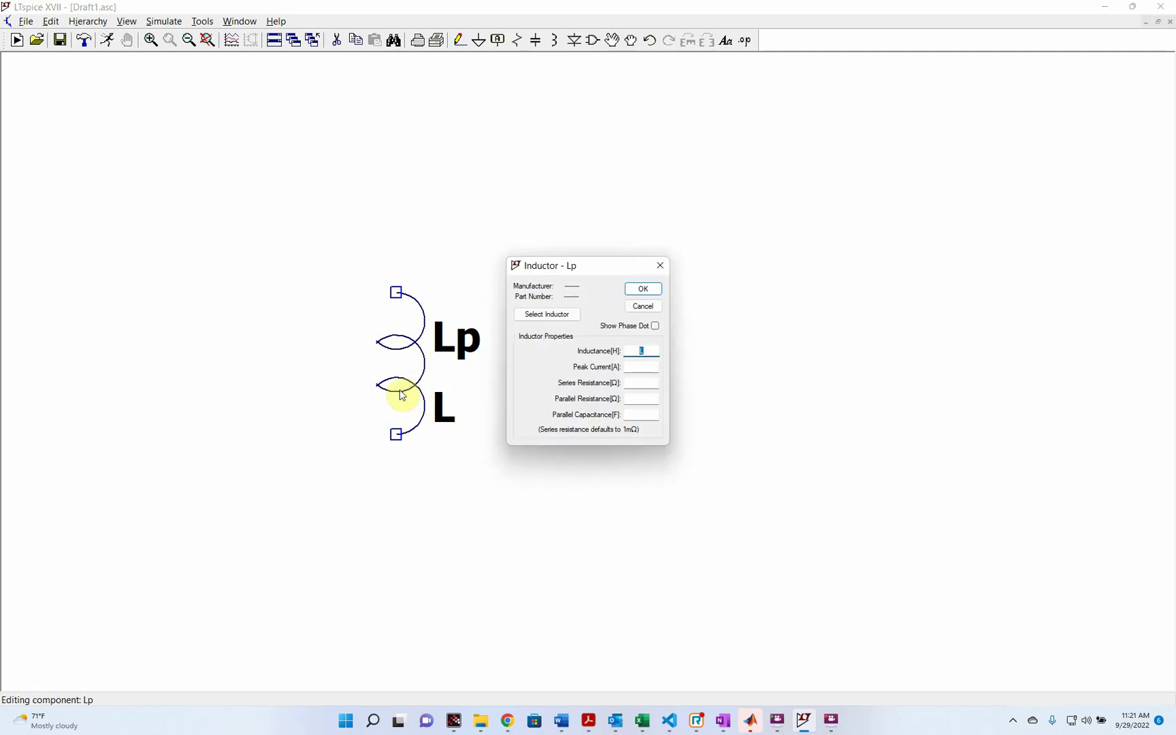
pyautogui.write('1m')
pyautogui.press('Return')
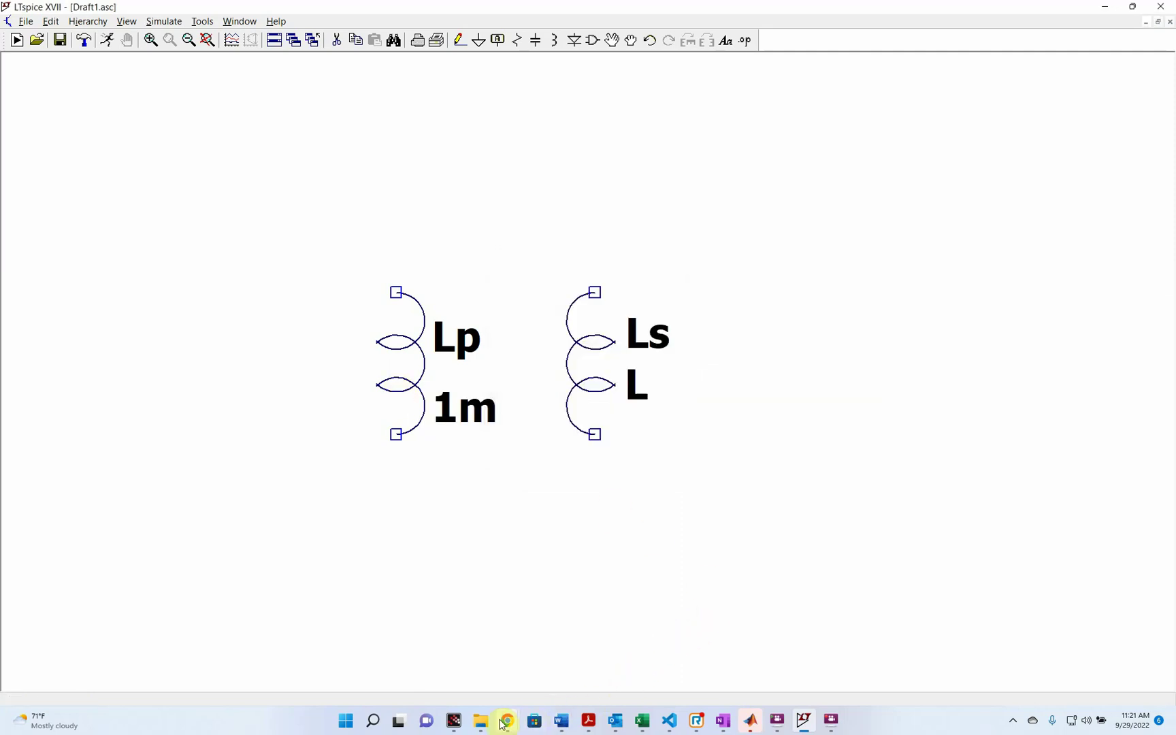
# - Evaluate 1e-3/100 in the Scilab console, then the same result scaled by 1e6
pyautogui.click(459, 726)
pyautogui.click(659, 311)
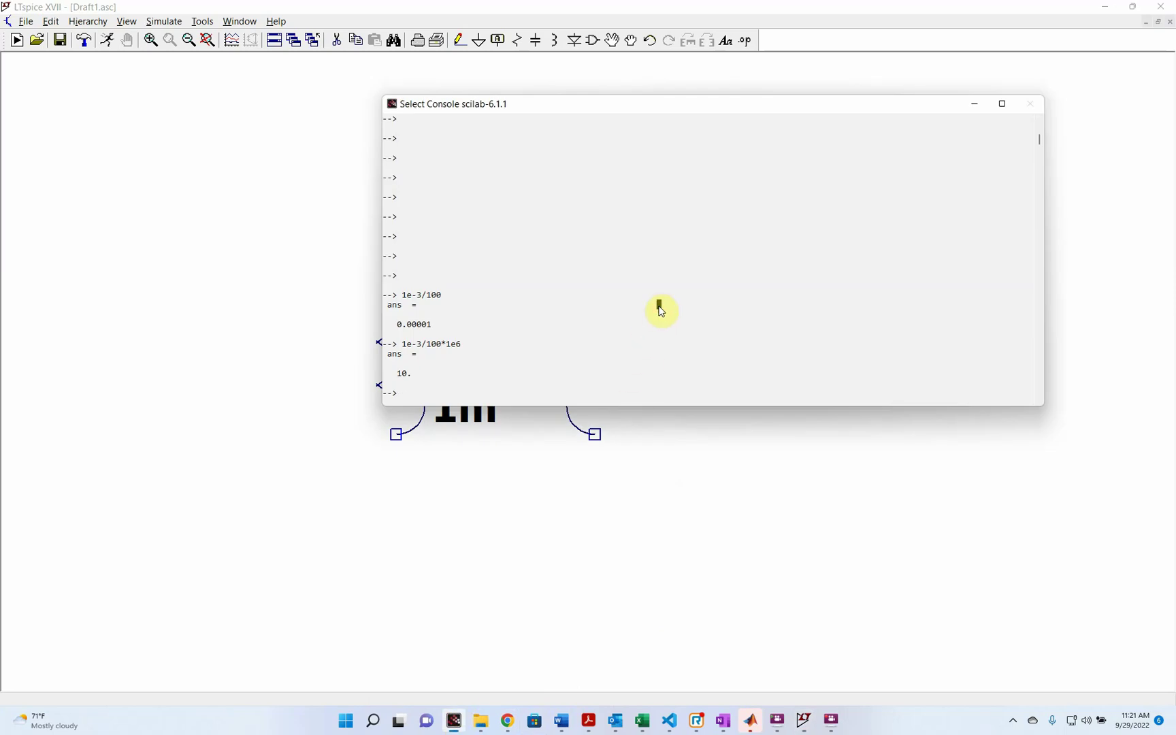
pyautogui.write('1e-3/')
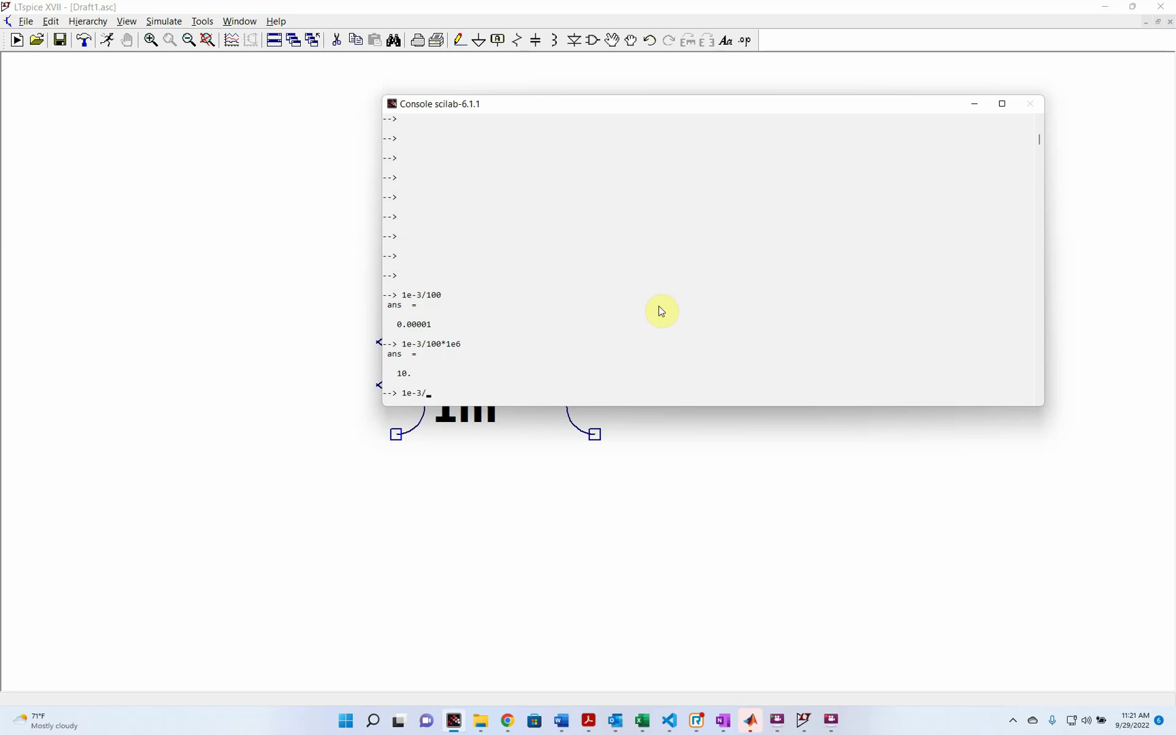
pyautogui.write('0')
pyautogui.press('Return')
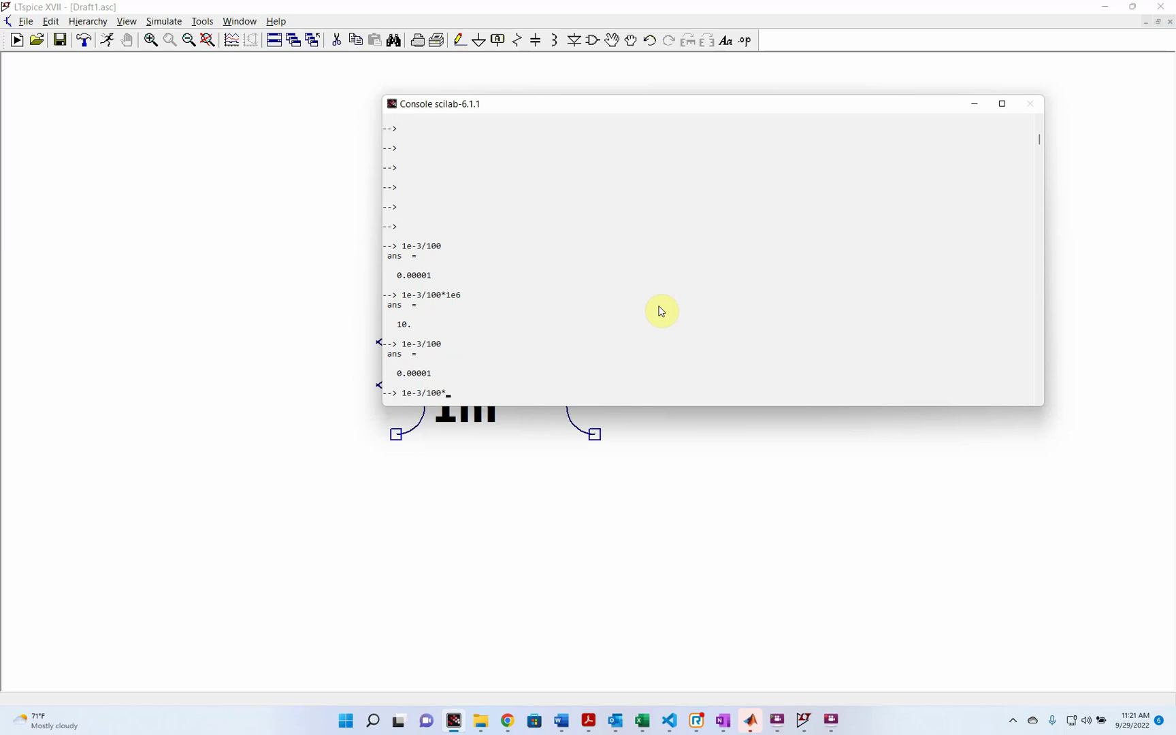
pyautogui.write('6')
pyautogui.press('Return')
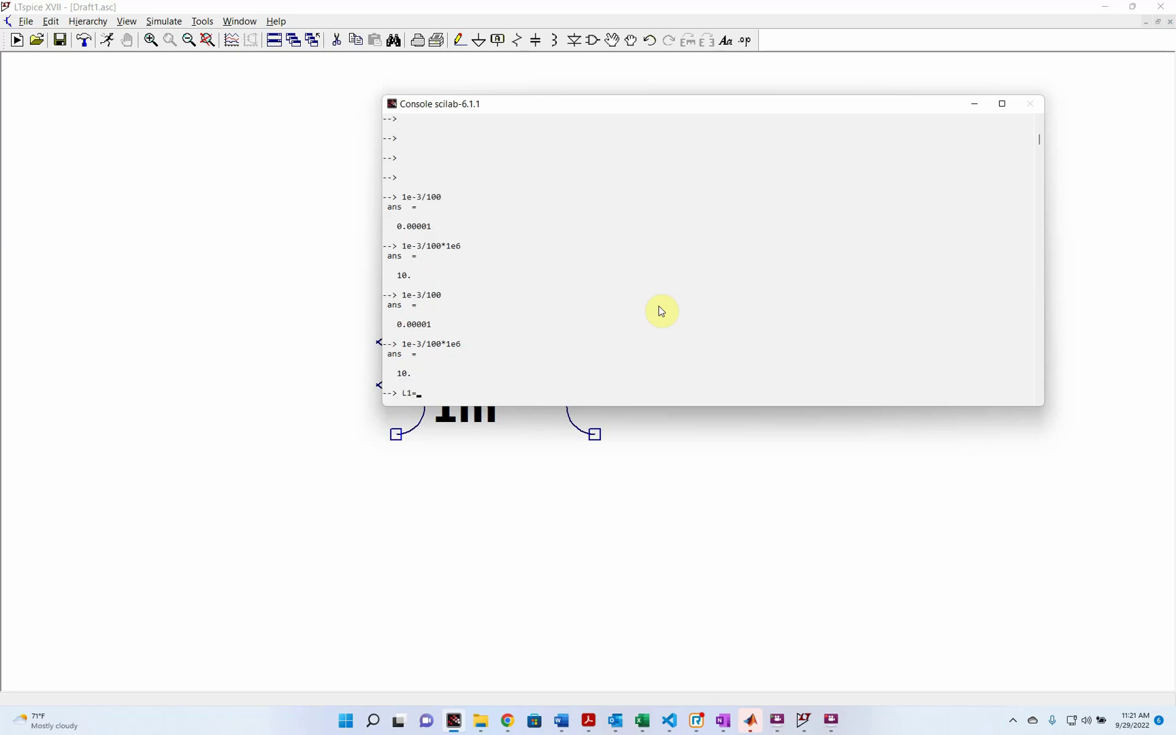
# - Define L1=1e-3 and L2=10e-6, then evaluate sqrt(L1/L2) to get 10
pyautogui.write('L1=1e-3')
pyautogui.press('Return')
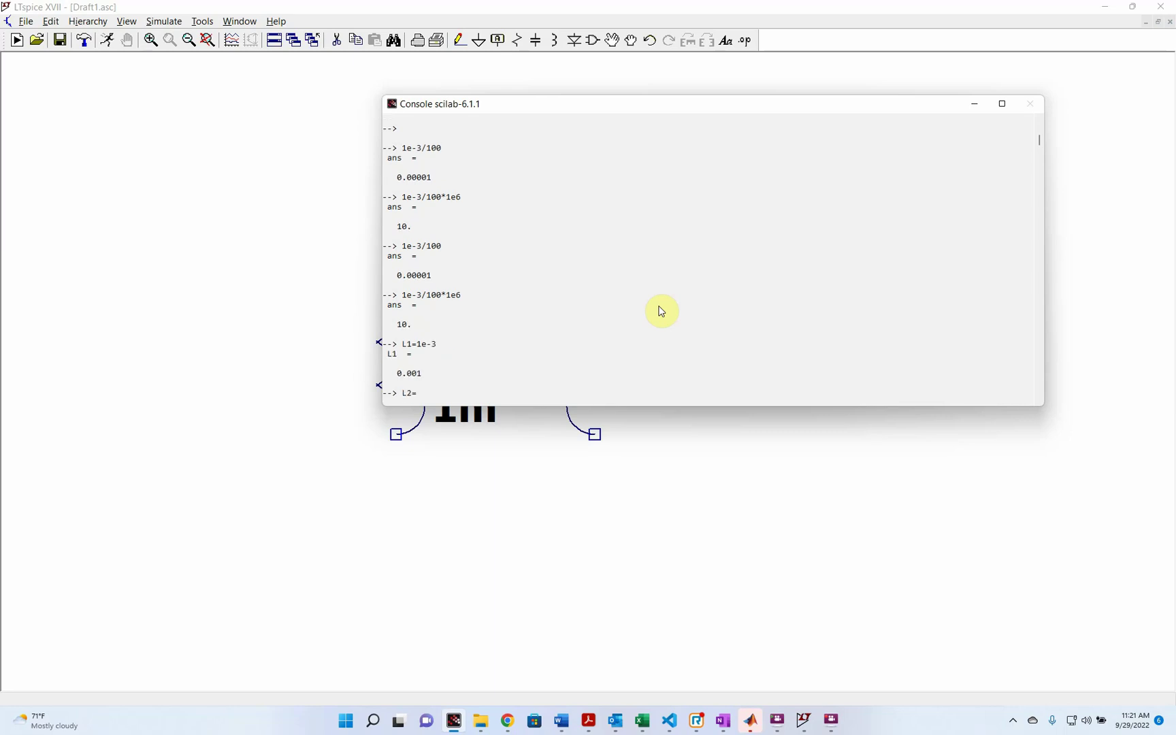
pyautogui.press('Return')
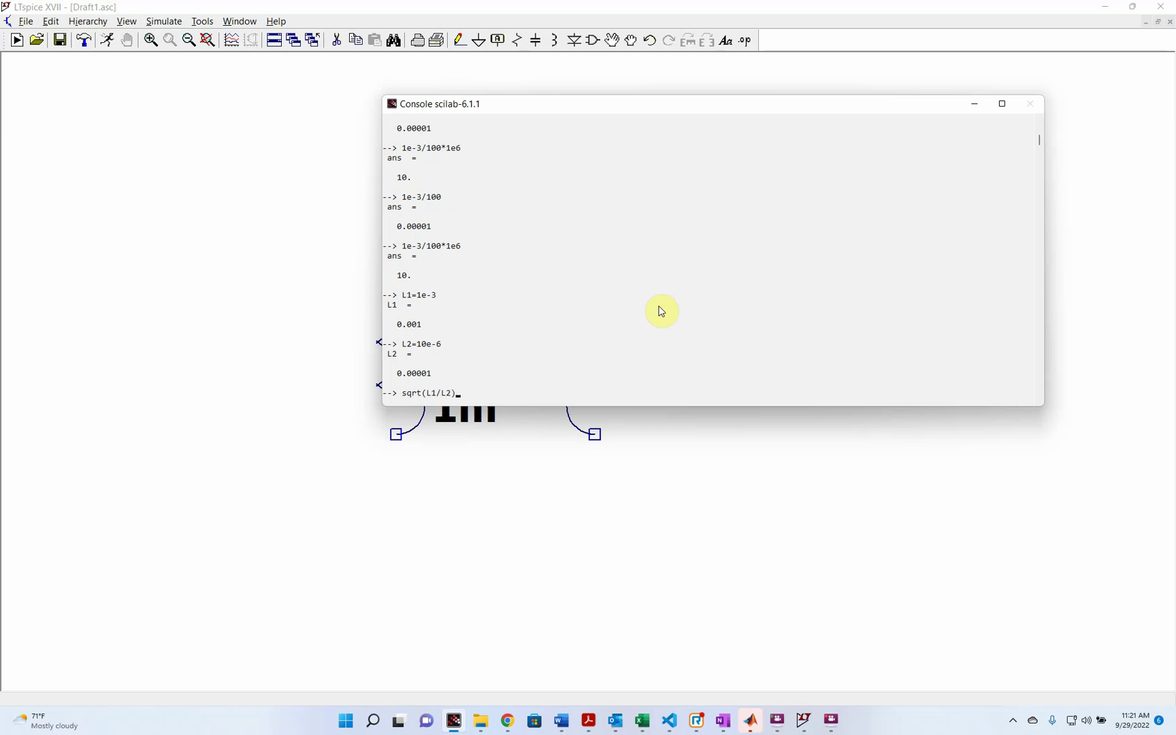
pyautogui.write('sqrt(L1/L2)')
pyautogui.press('Return')
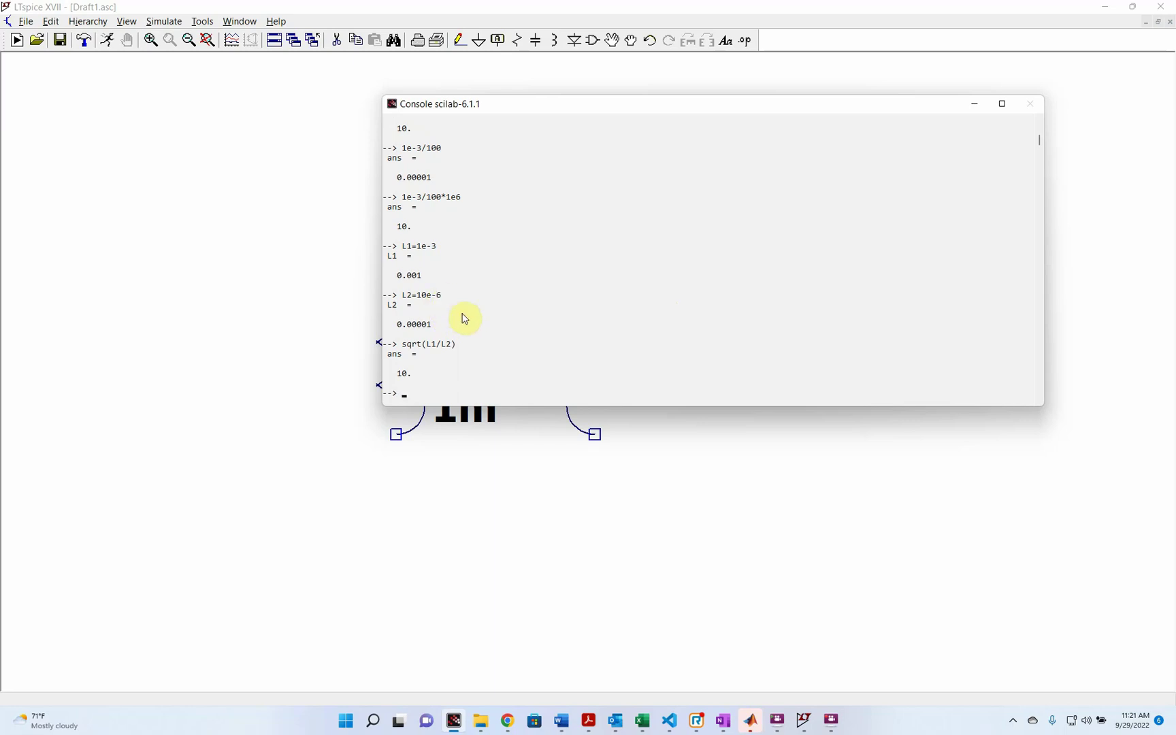
# - Set Ls to 10u and move its 10µ value label beside the coil
pyautogui.click(528, 473)
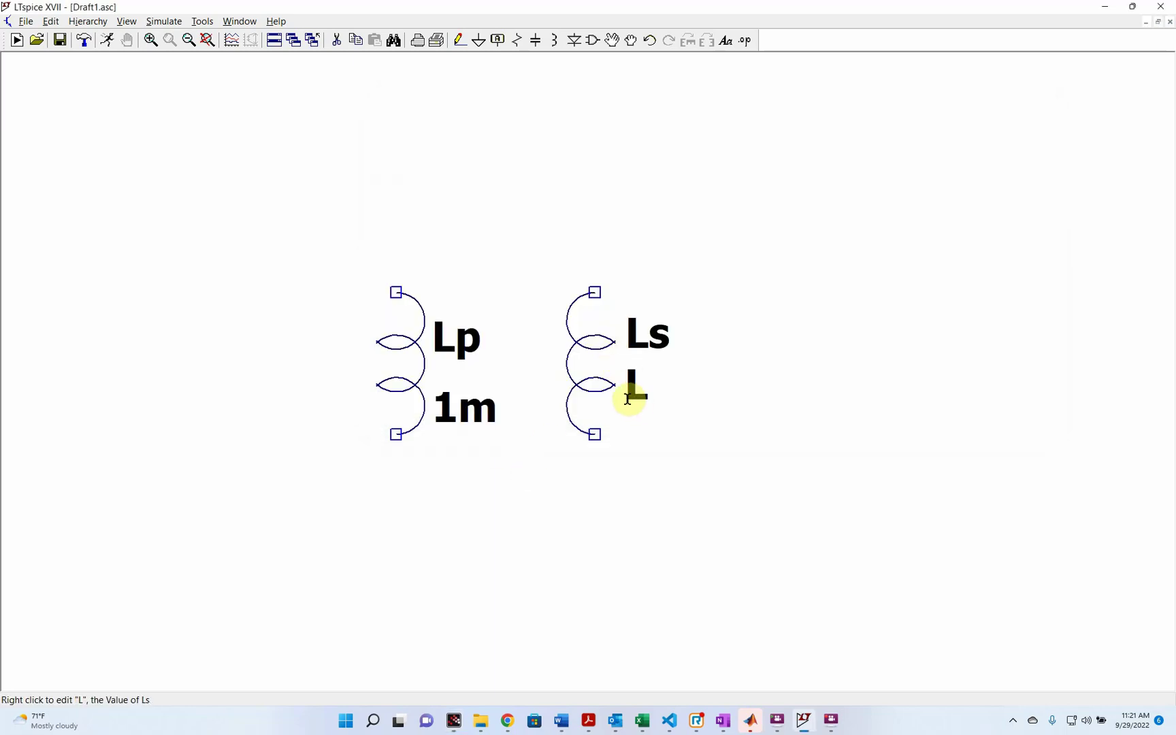
pyautogui.rightClick(602, 387)
pyautogui.write('10u')
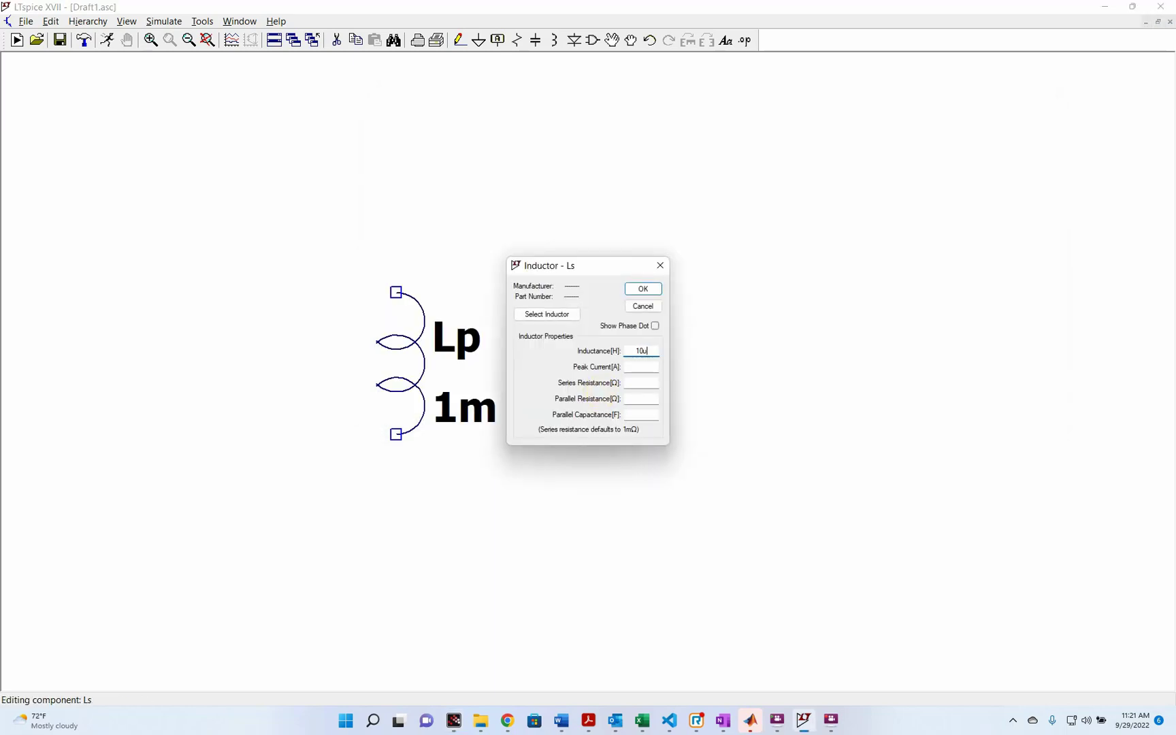
pyautogui.press('Return')
pyautogui.click(611, 41)
pyautogui.moveTo(622, 368); pyautogui.dragTo(677, 384)
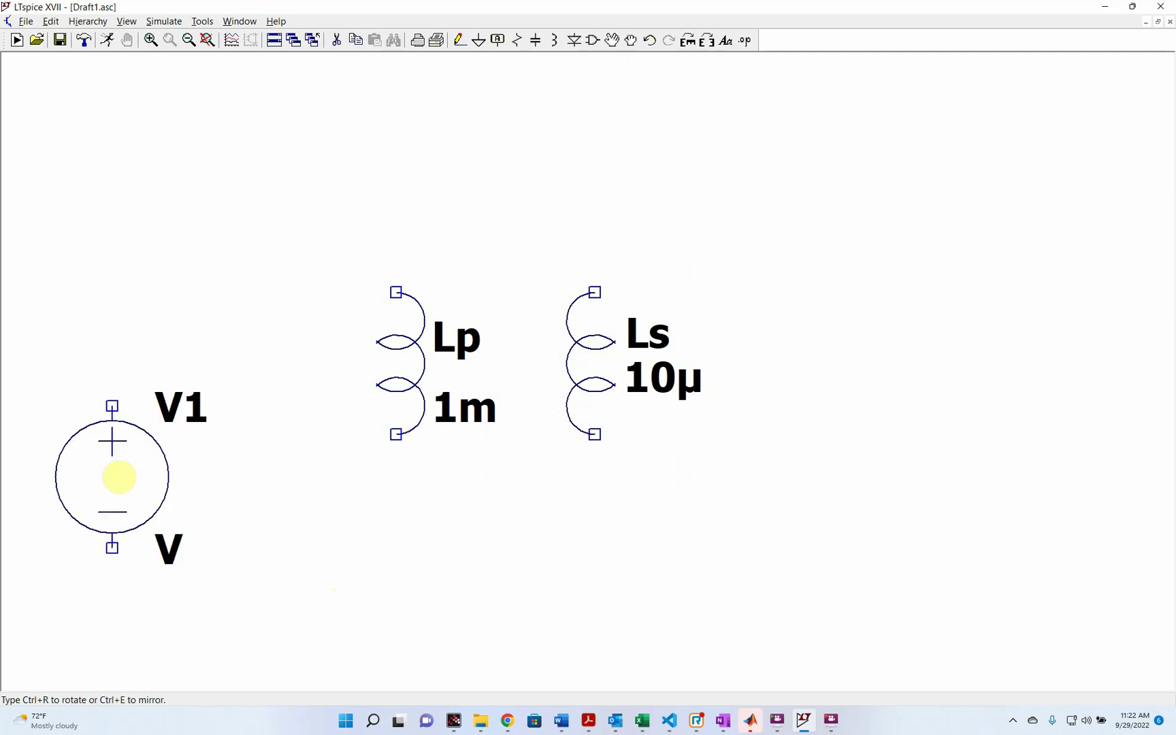
# - Place voltage source V1 left of the inductors as SINE(0 100 60)
pyautogui.click(58, 346)
pyautogui.rightClick(86, 372)
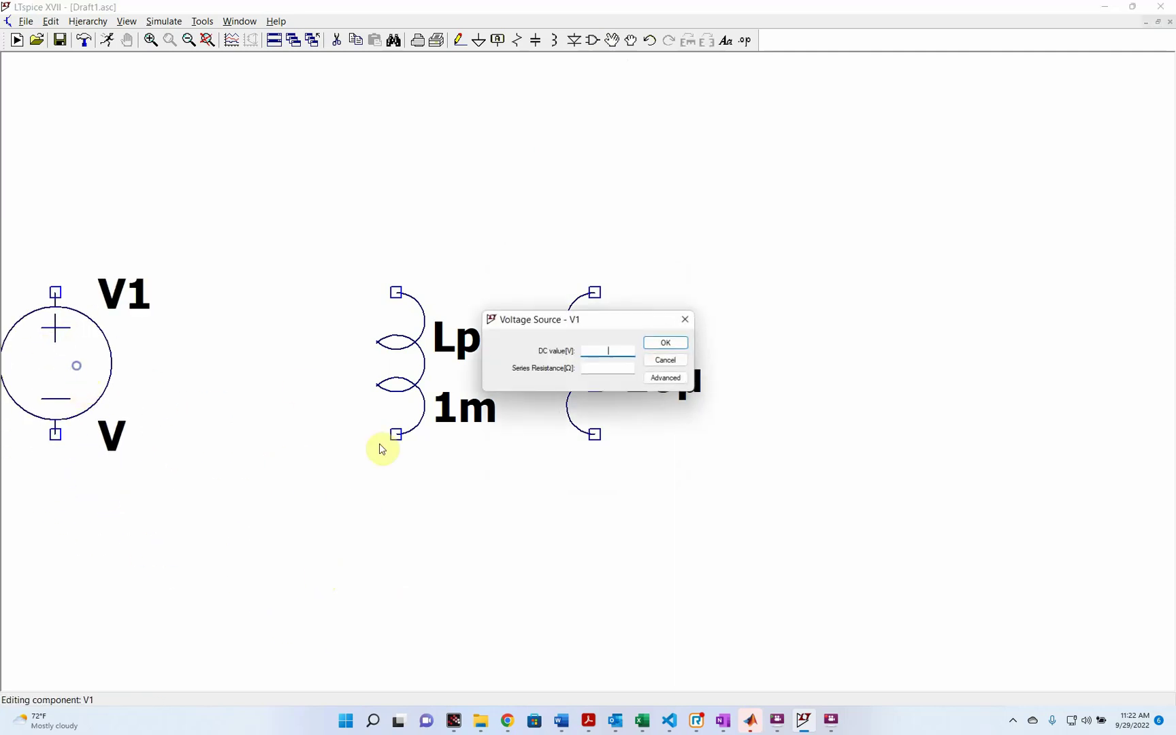
pyautogui.click(674, 380)
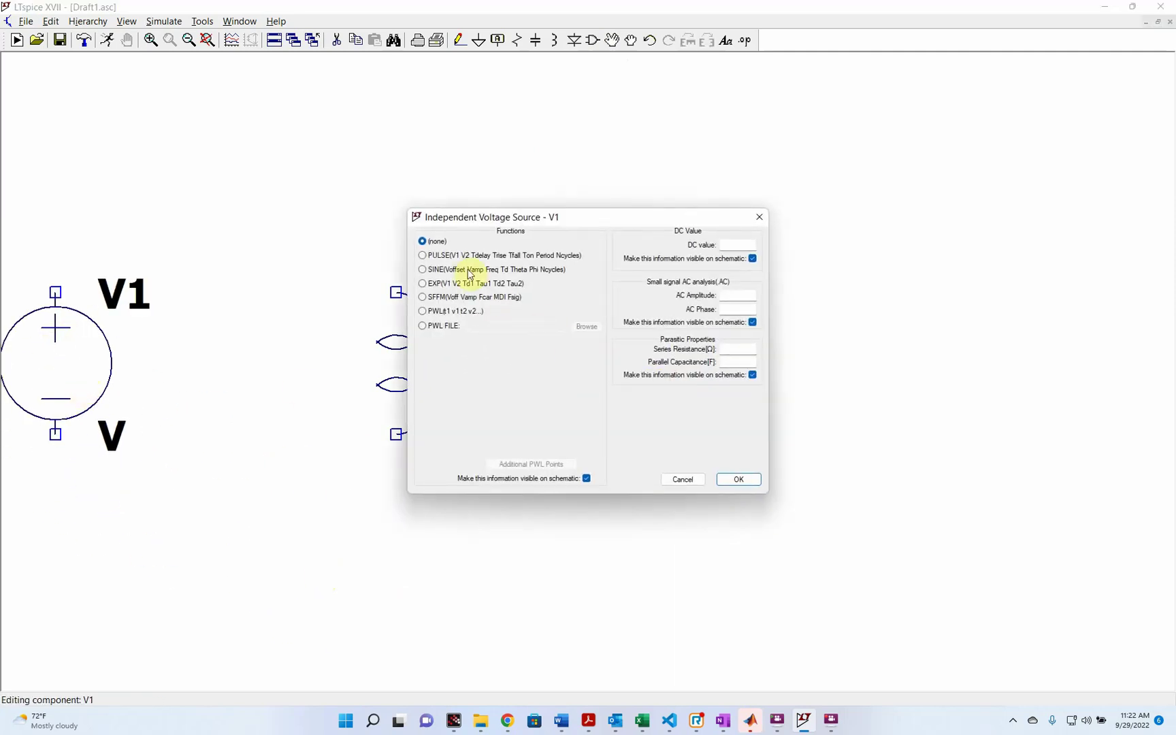
pyautogui.click(422, 269)
pyautogui.click(561, 355)
pyautogui.write('0')
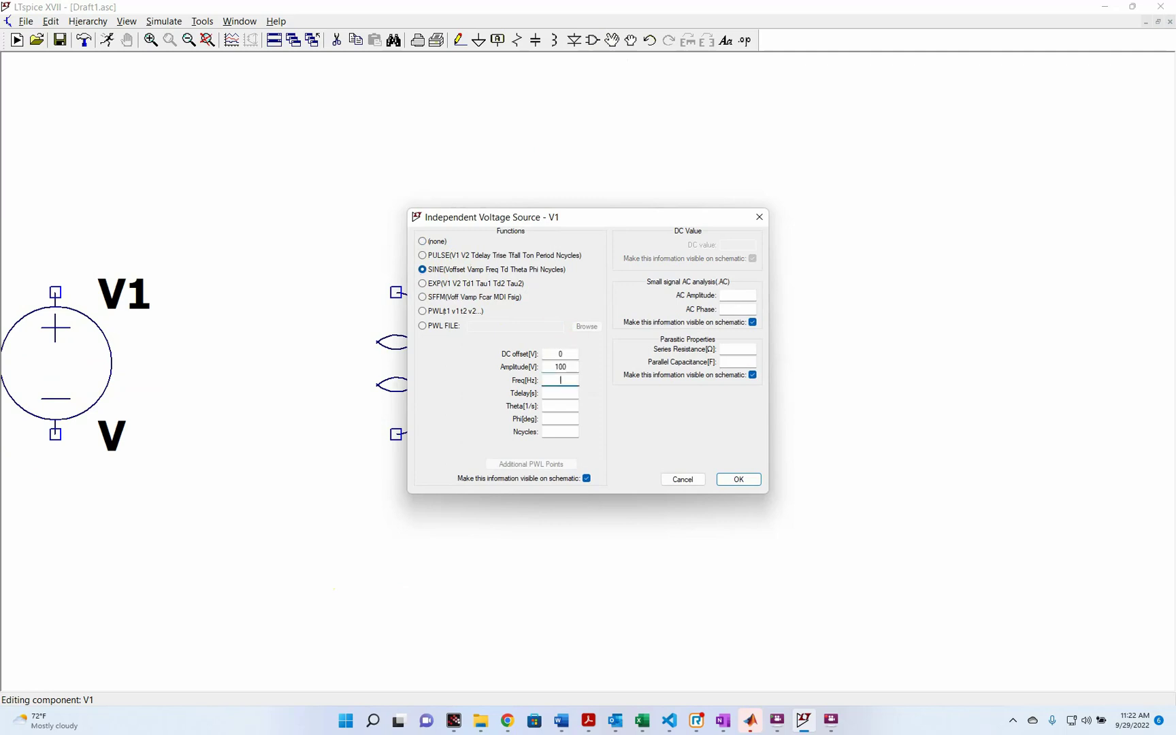
pyautogui.press('Return')
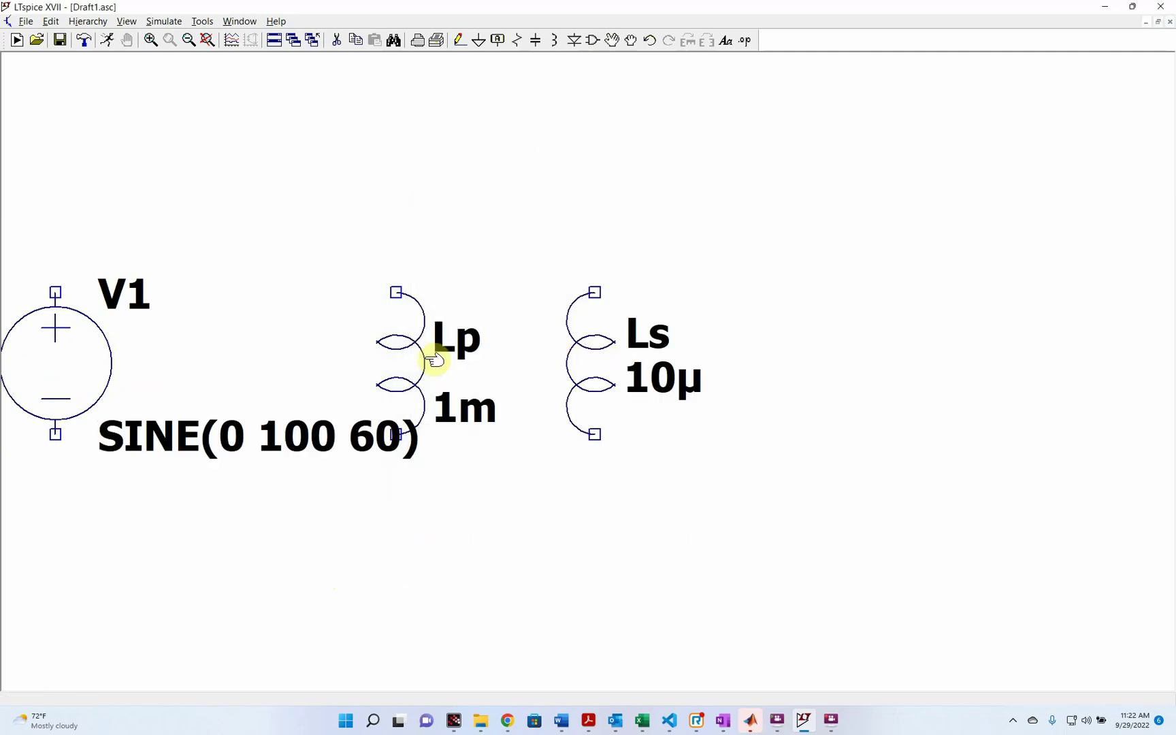
# - Tidy the V1 and SINE labels and move V1 closer to Lp
pyautogui.click(612, 42)
pyautogui.click(127, 307)
pyautogui.click(143, 354)
pyautogui.click(143, 417)
pyautogui.click(163, 376)
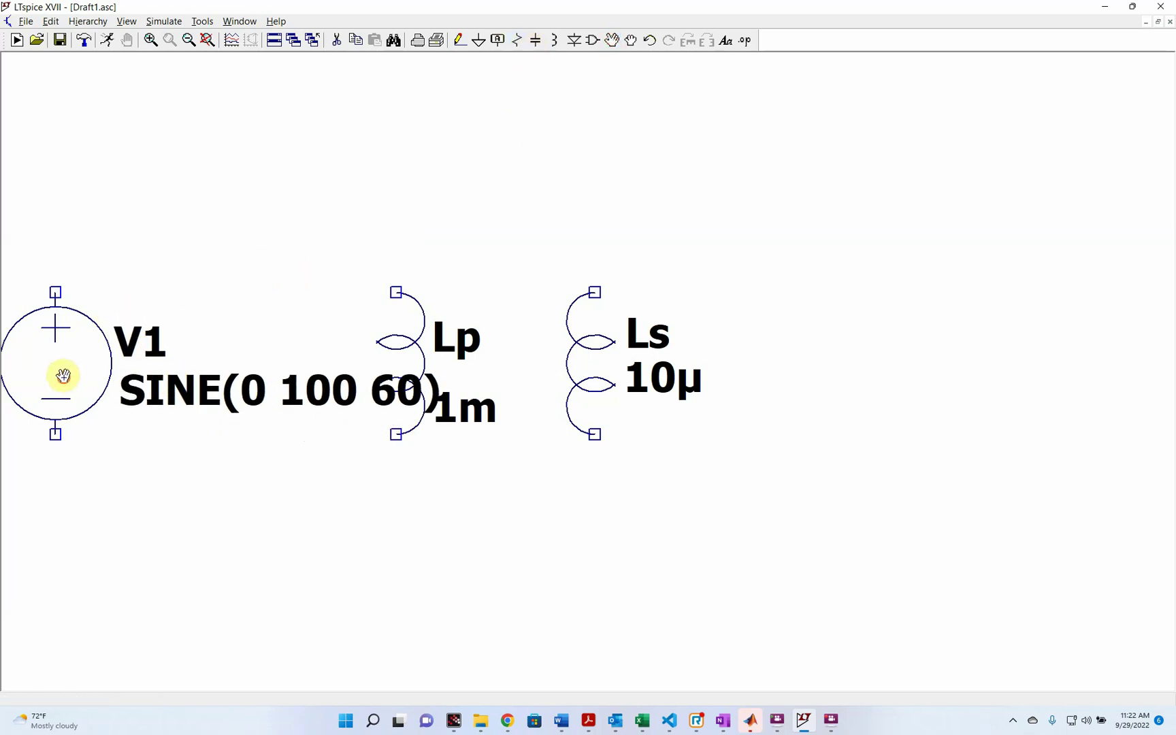
pyautogui.click(61, 376)
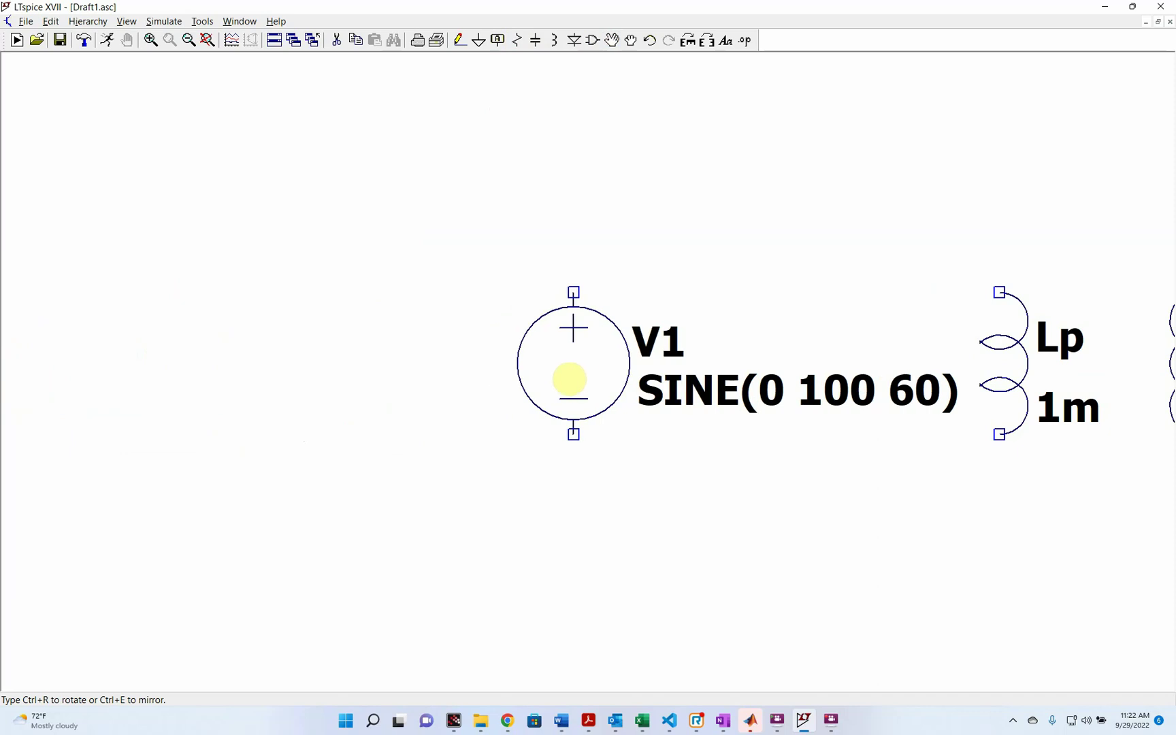
pyautogui.click(568, 379)
# - Place resistor R1 to the right of Ls
pyautogui.click(207, 40)
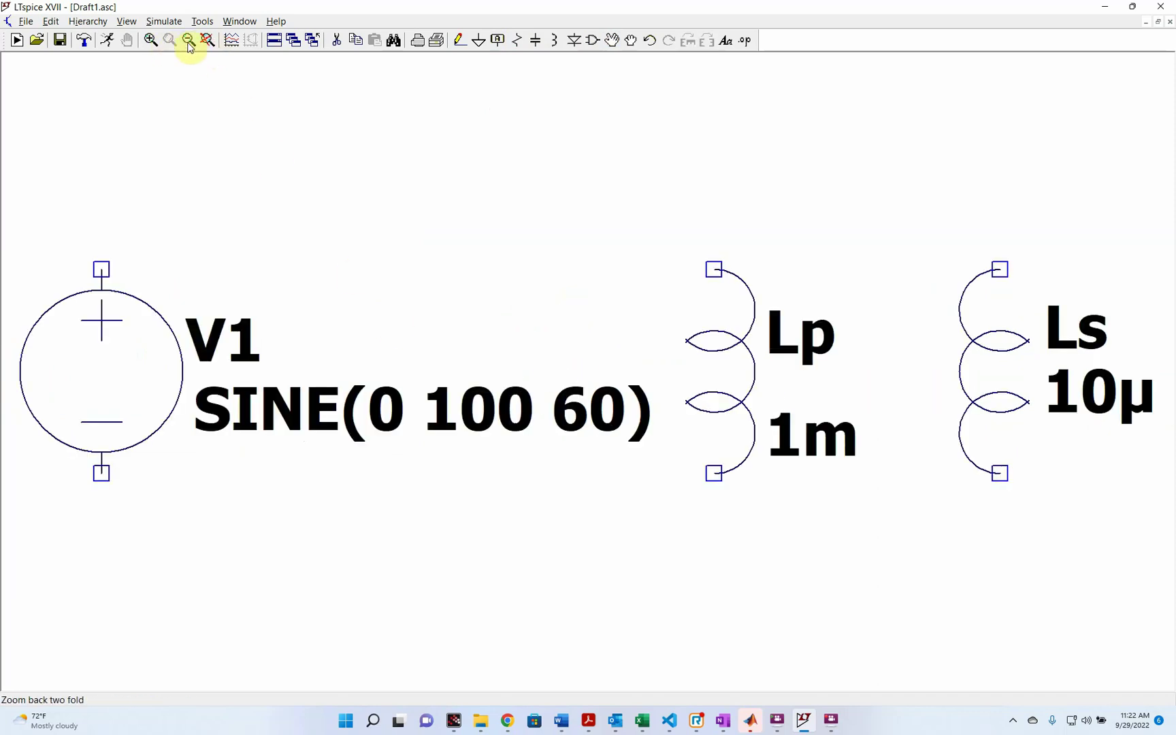
pyautogui.click(189, 40)
pyautogui.click(189, 40)
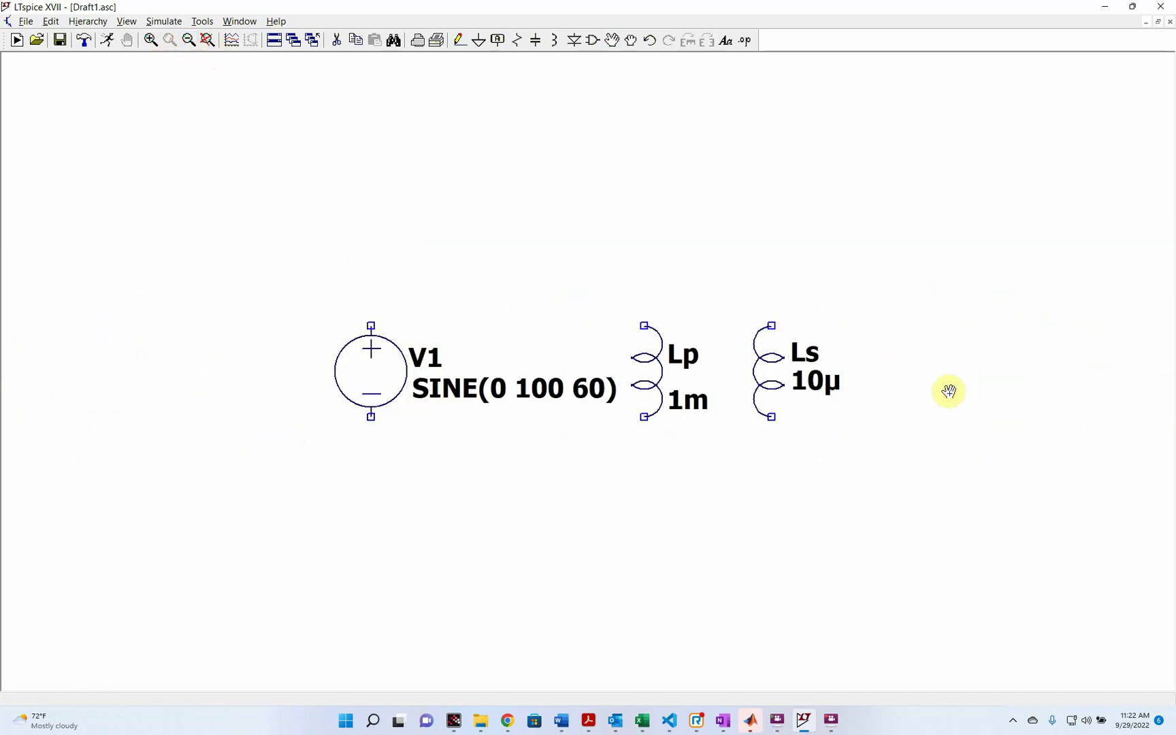
pyautogui.press('r')
pyautogui.click(952, 361)
# - Set resistor R1's value to 1k
pyautogui.press('Escape')
pyautogui.rightClick(959, 371)
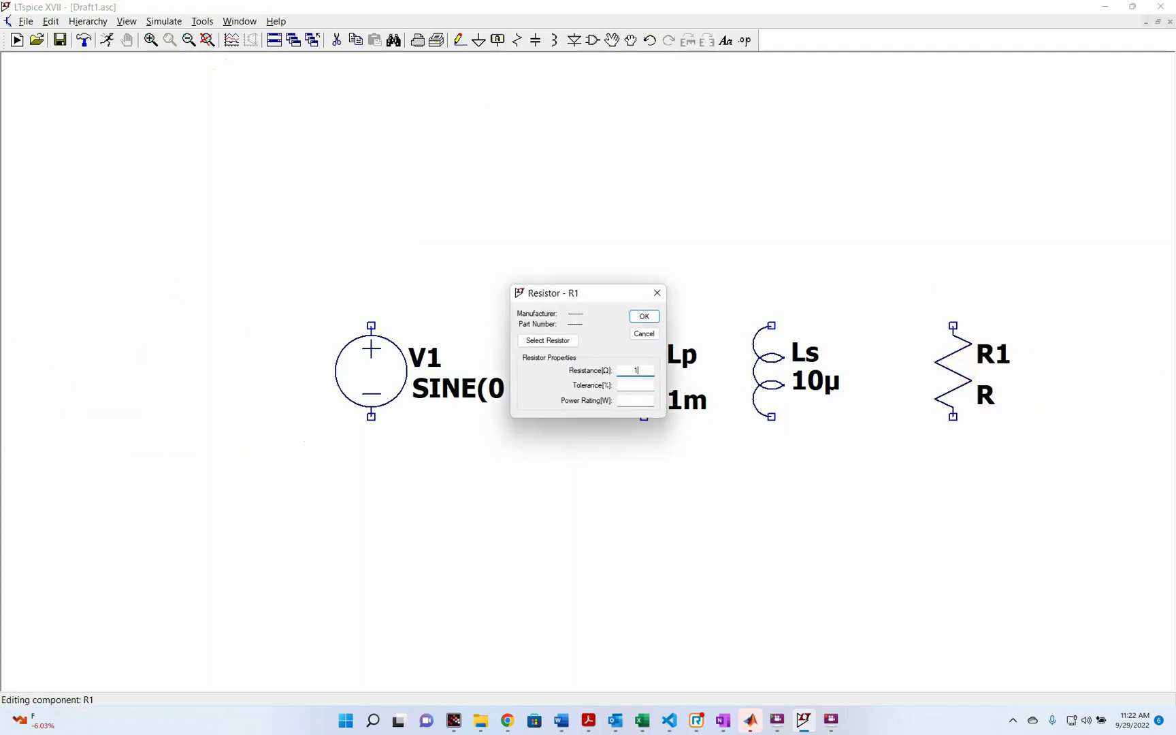
pyautogui.write('1k')
pyautogui.press('Return')
# - Ground the bottom of V1 and wire V1's top to Lp's top pin
pyautogui.press('g')
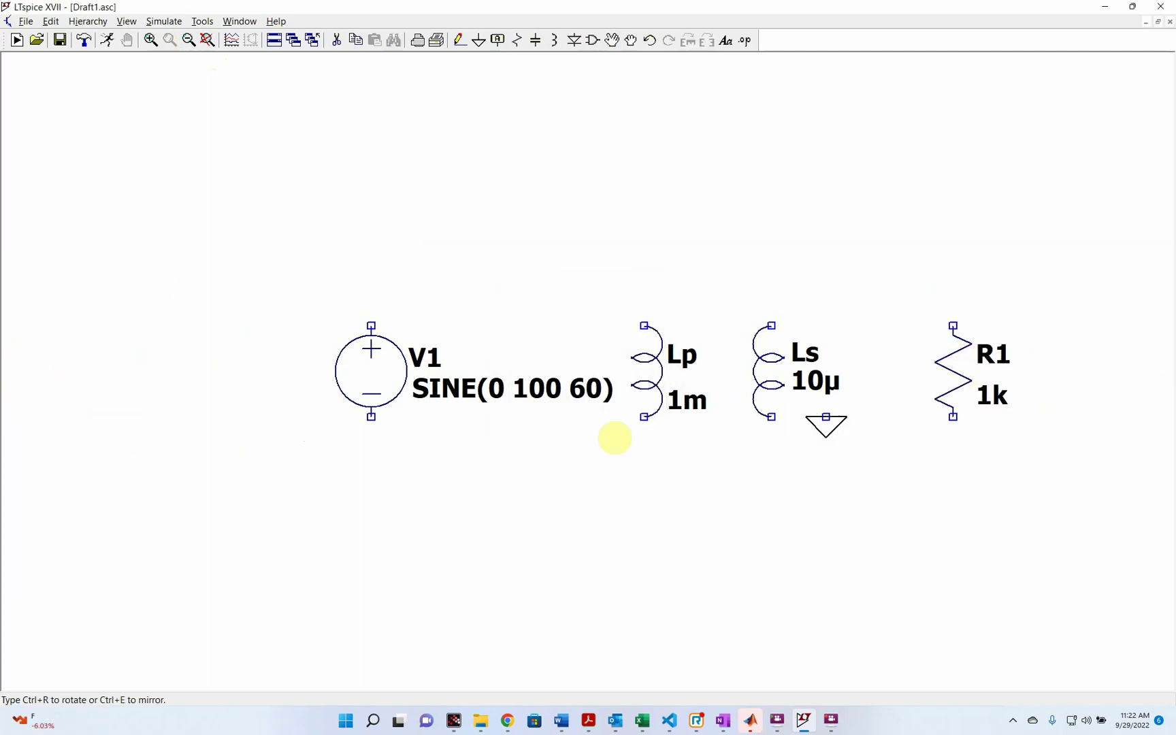
pyautogui.click(372, 452)
pyautogui.press('F3')
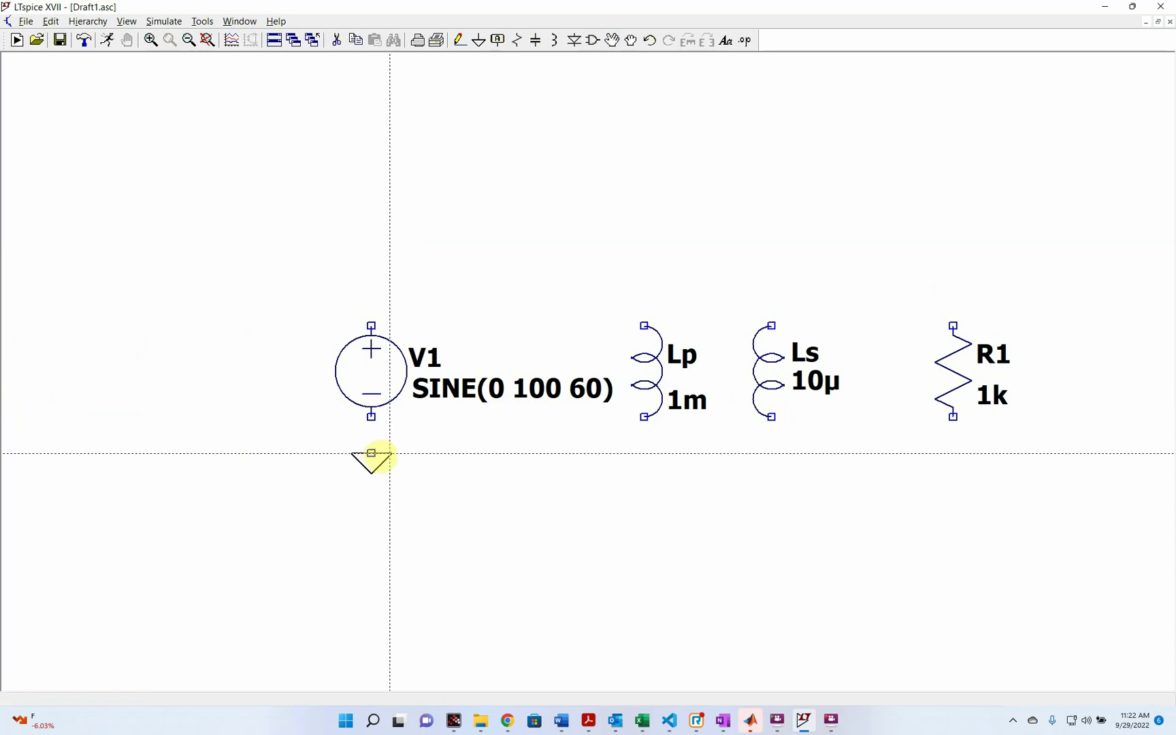
pyautogui.click(372, 452)
pyautogui.click(355, 290)
pyautogui.click(644, 326)
pyautogui.click(644, 417)
pyautogui.click(644, 445)
pyautogui.rightClick(759, 443)
# - Wire the top of Ls over to the top of R1
pyautogui.click(769, 448)
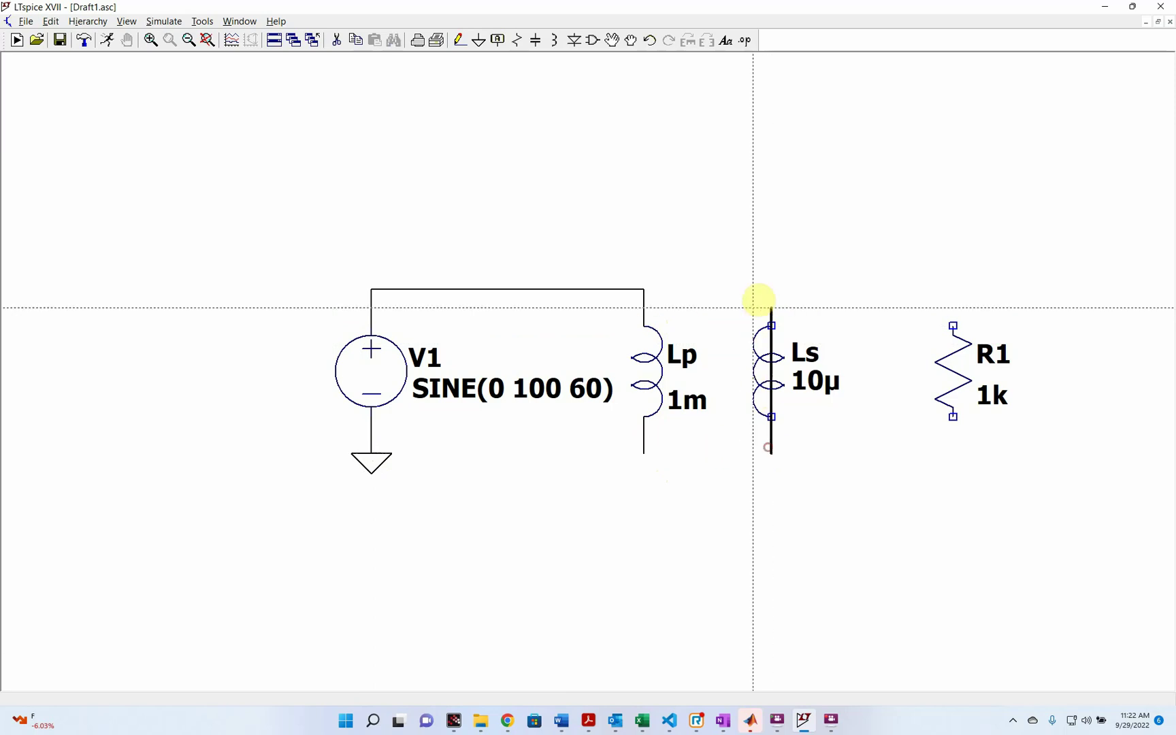
pyautogui.click(766, 289)
pyautogui.click(950, 294)
pyautogui.rightClick(972, 452)
# - Ground the bottom ends of R1, Ls and Lp
pyautogui.press('g')
pyautogui.click(953, 453)
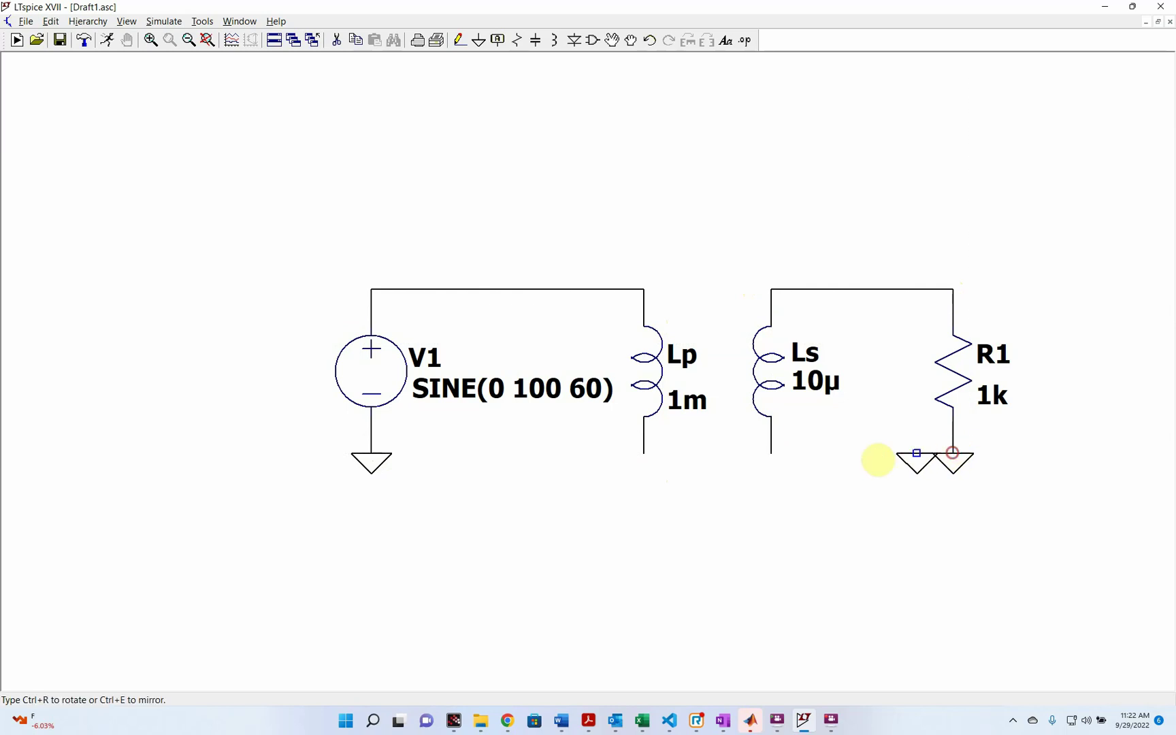
pyautogui.click(772, 453)
pyautogui.click(644, 453)
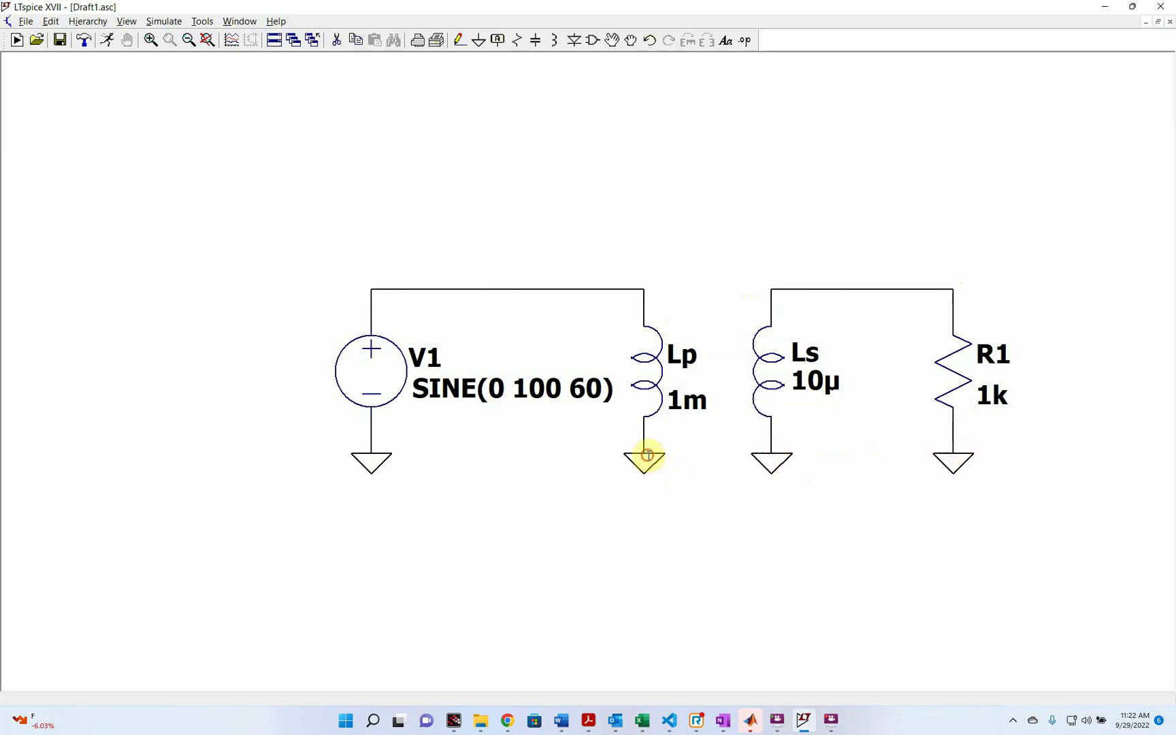
# - Enter 1m as the series resistance of inductor Lp, then of Ls
pyautogui.rightClick(678, 506)
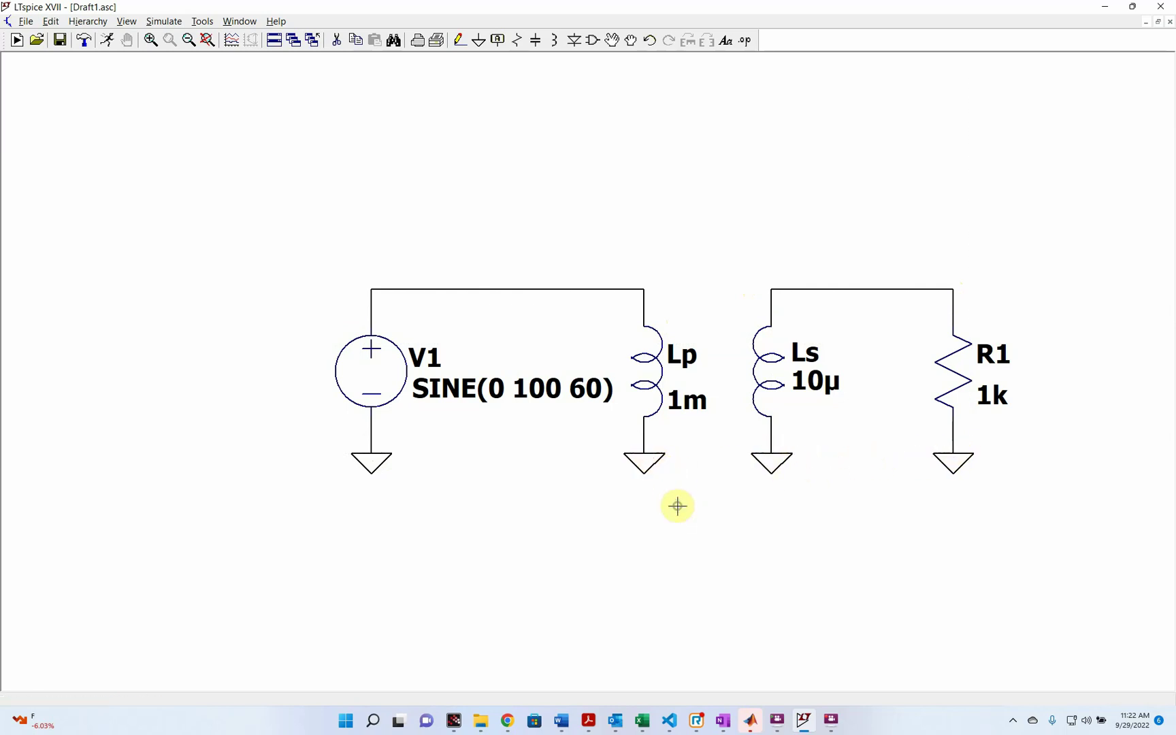
pyautogui.rightClick(648, 390)
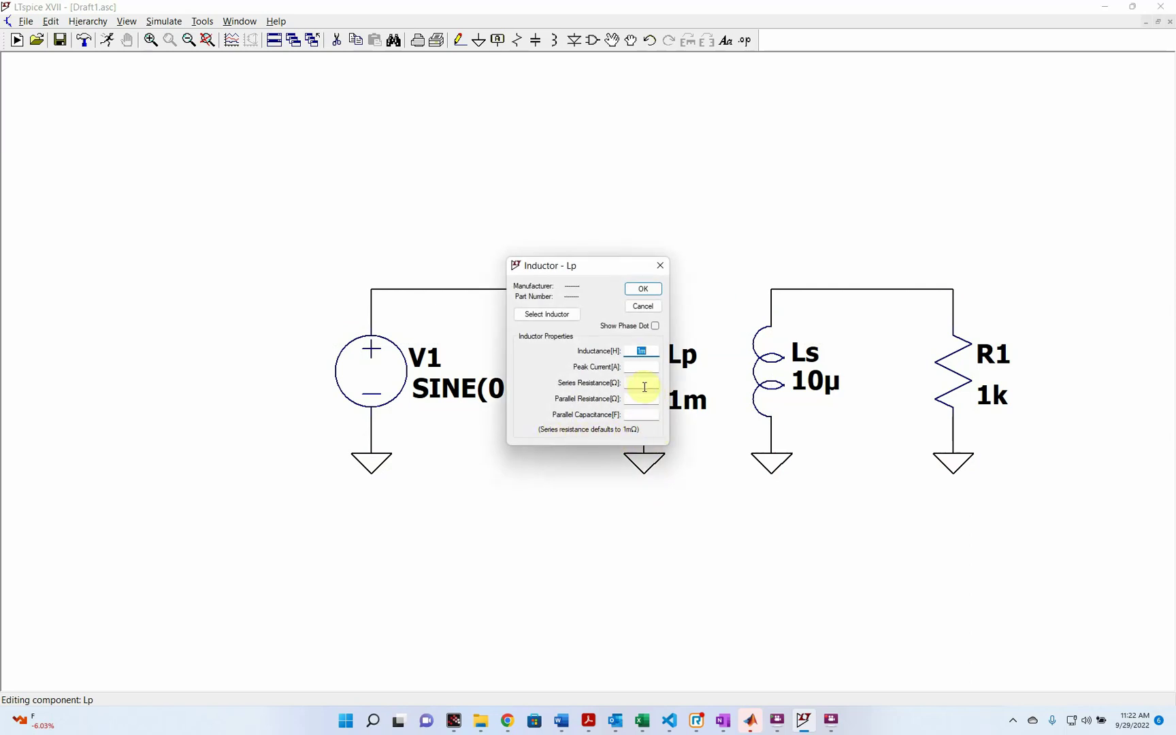
pyautogui.press('Return')
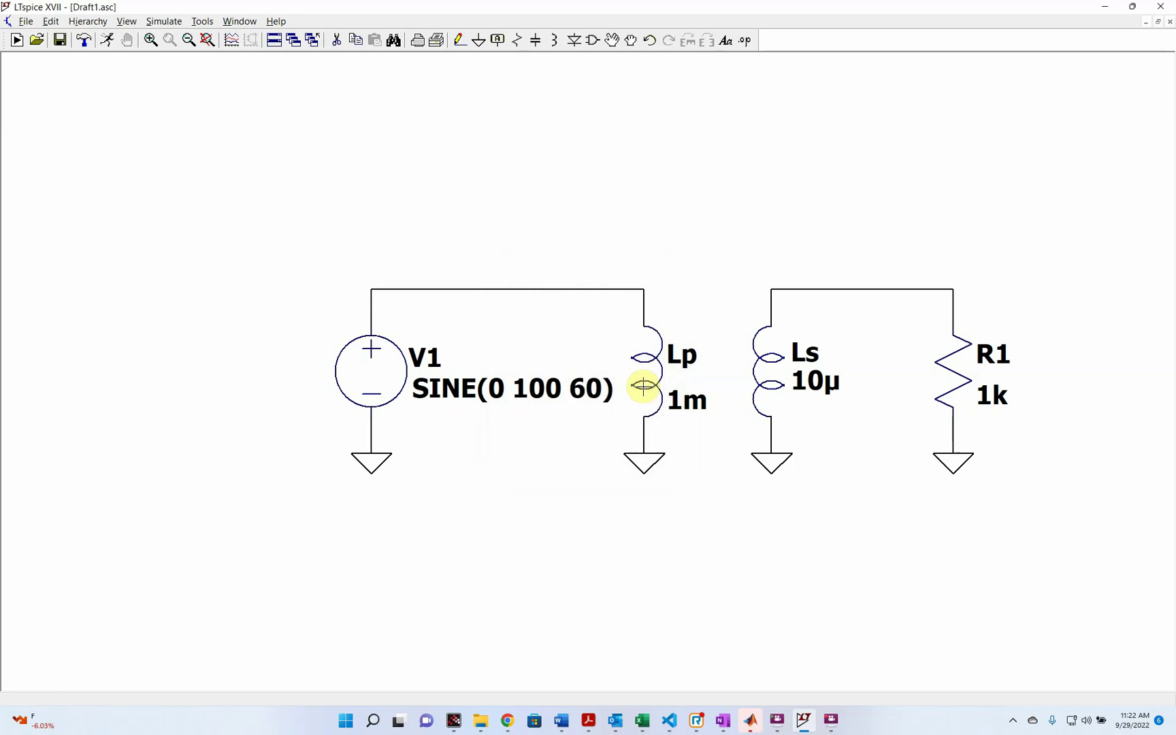
pyautogui.rightClick(776, 388)
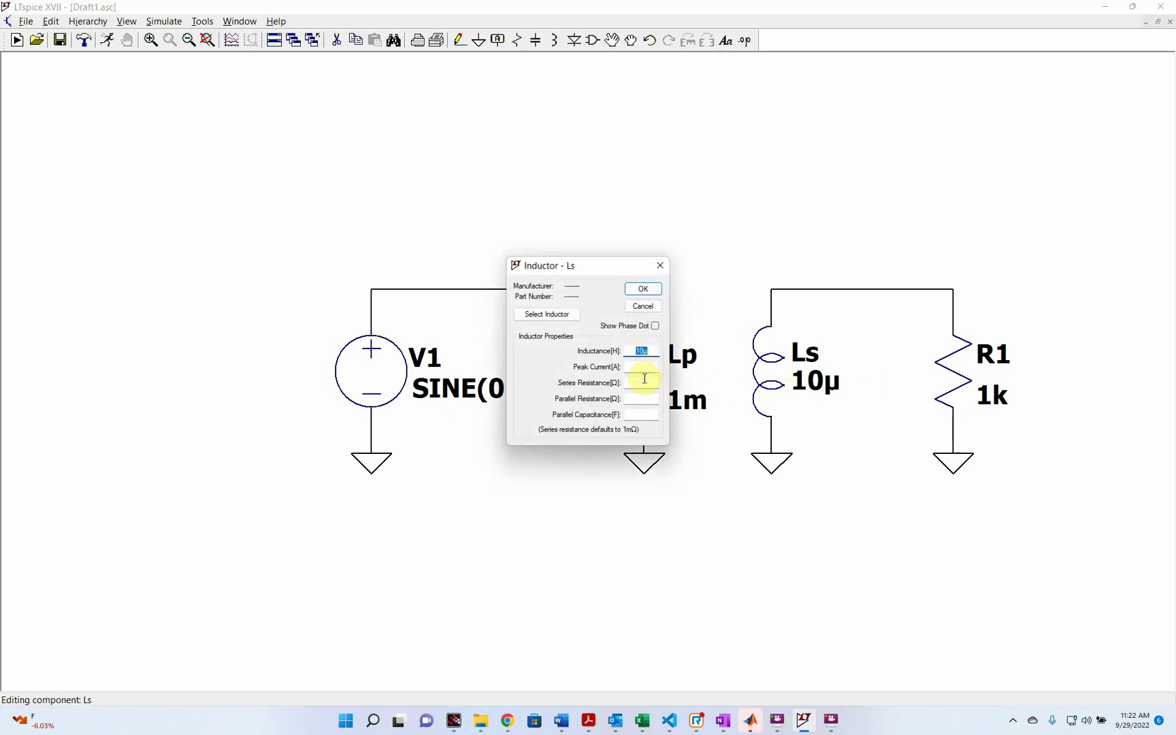
pyautogui.write('1m')
pyautogui.press('Return')
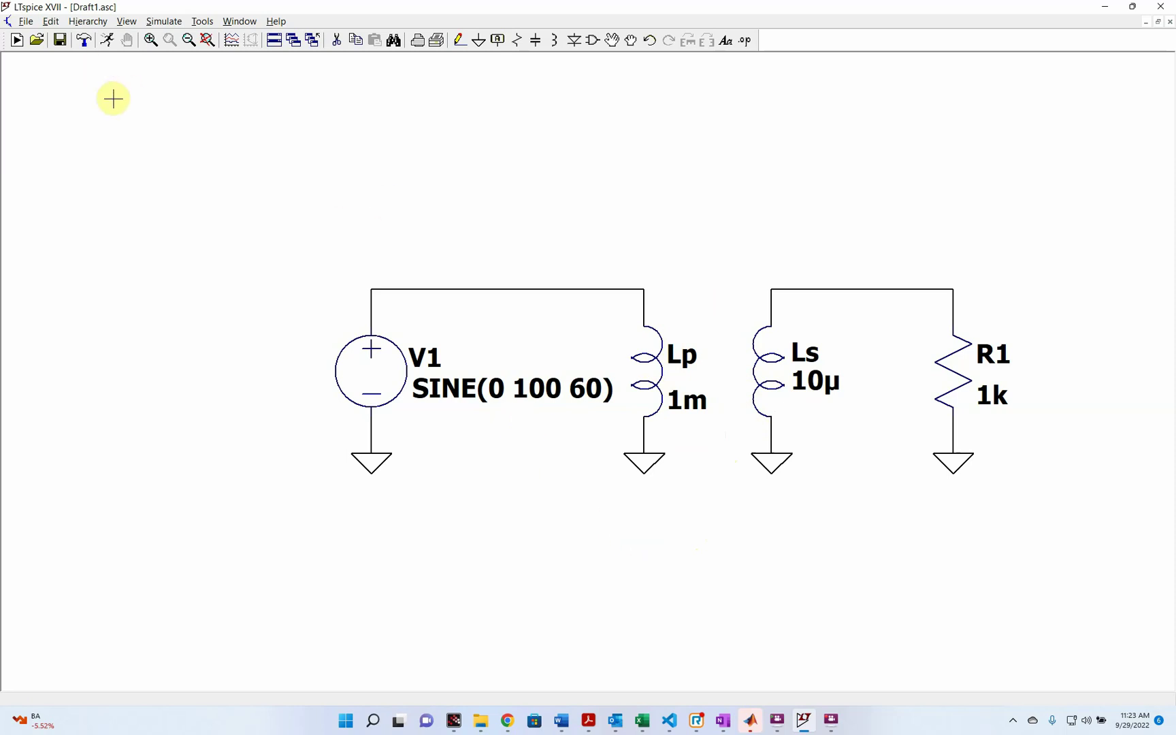
# - Add the SPICE directive 'k Lp Ls 1' above the circuit
pyautogui.press('s')
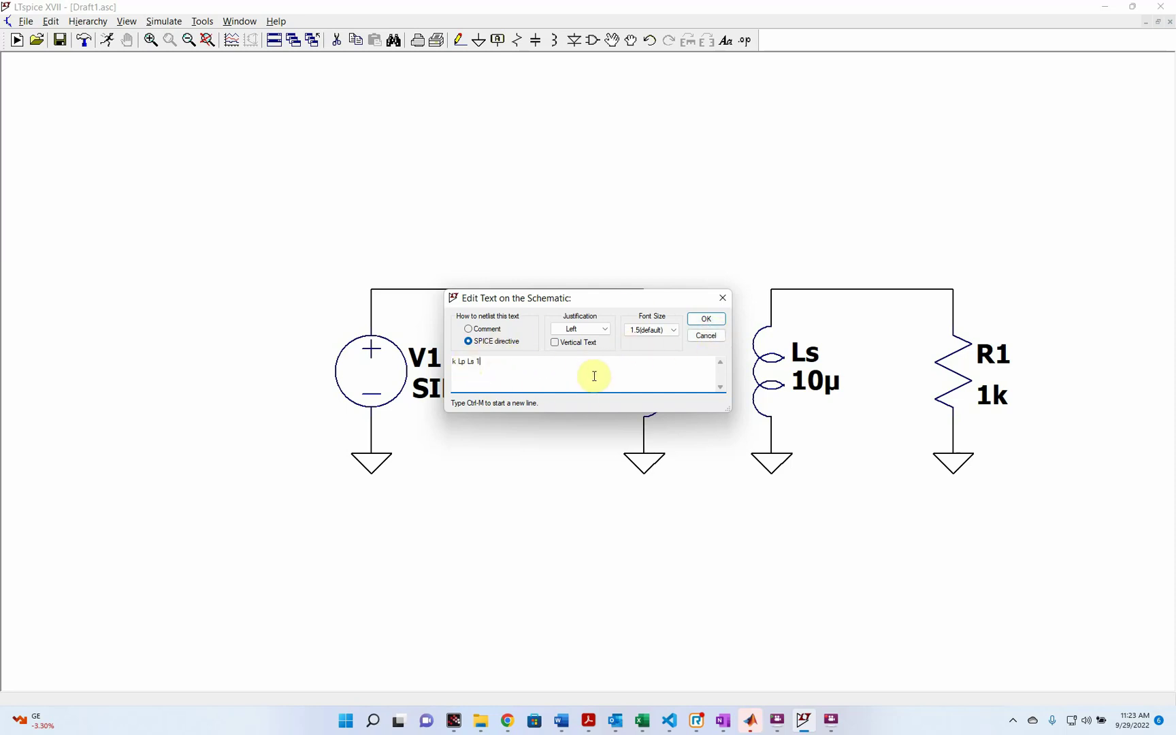
pyautogui.click(714, 326)
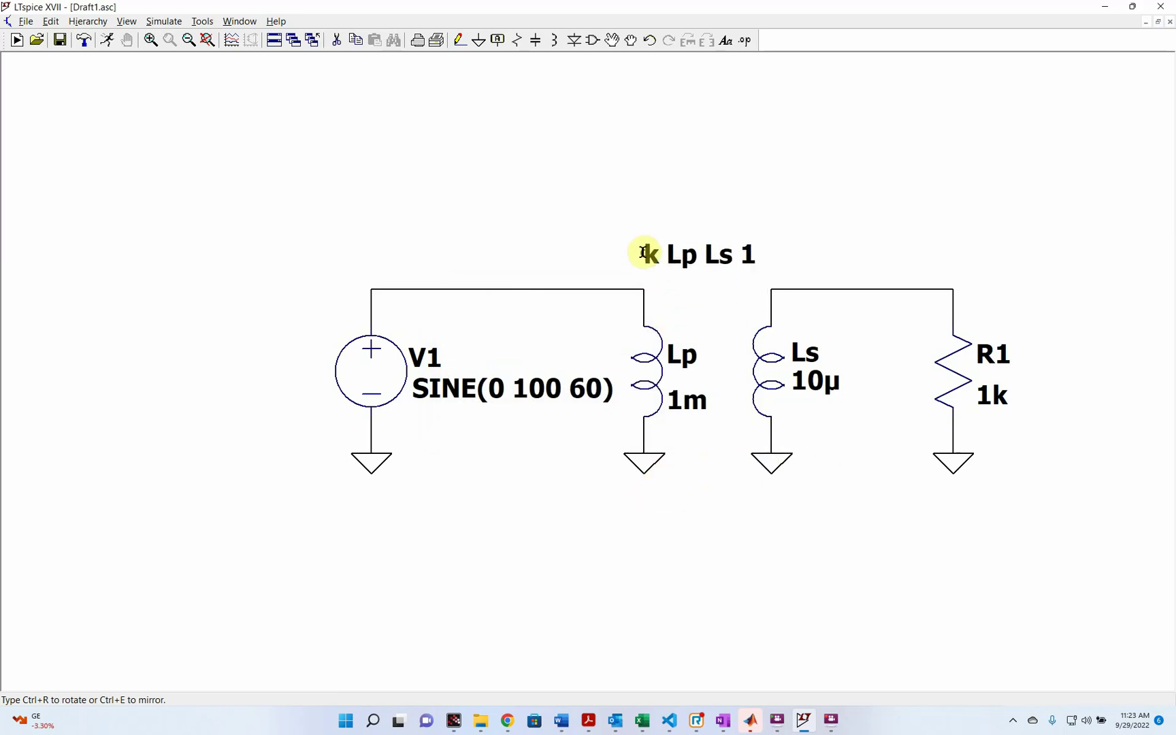
pyautogui.click(644, 232)
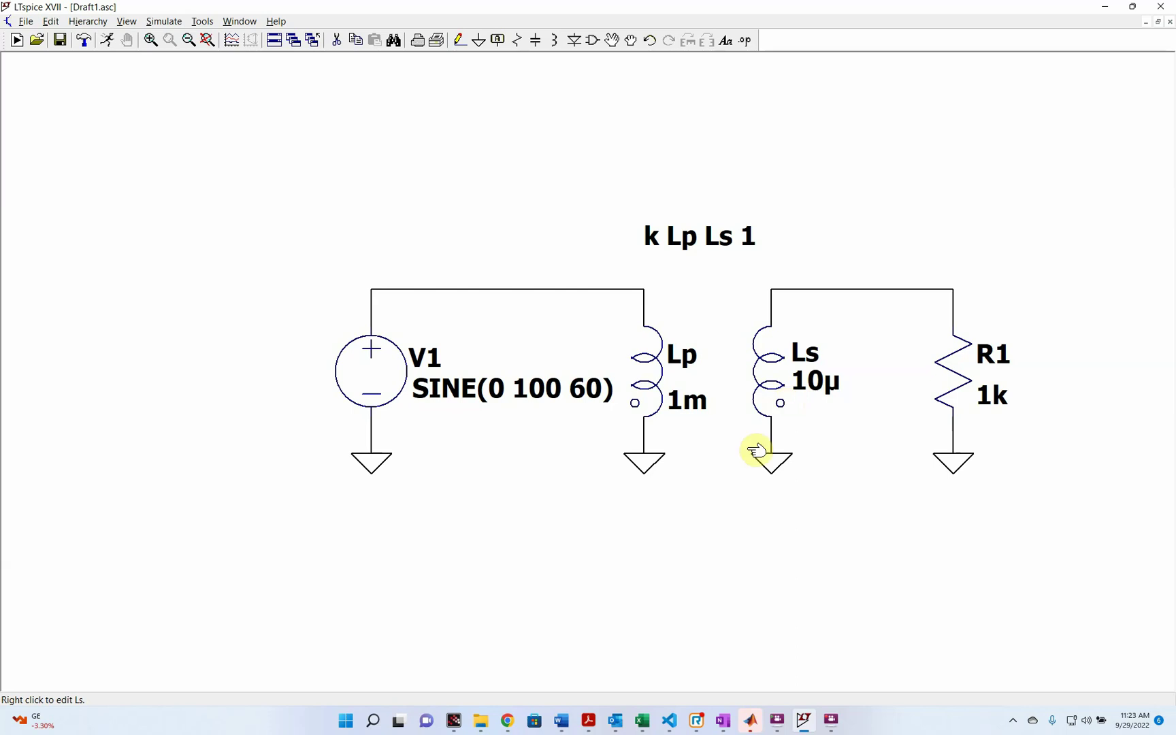
pyautogui.click(507, 721)
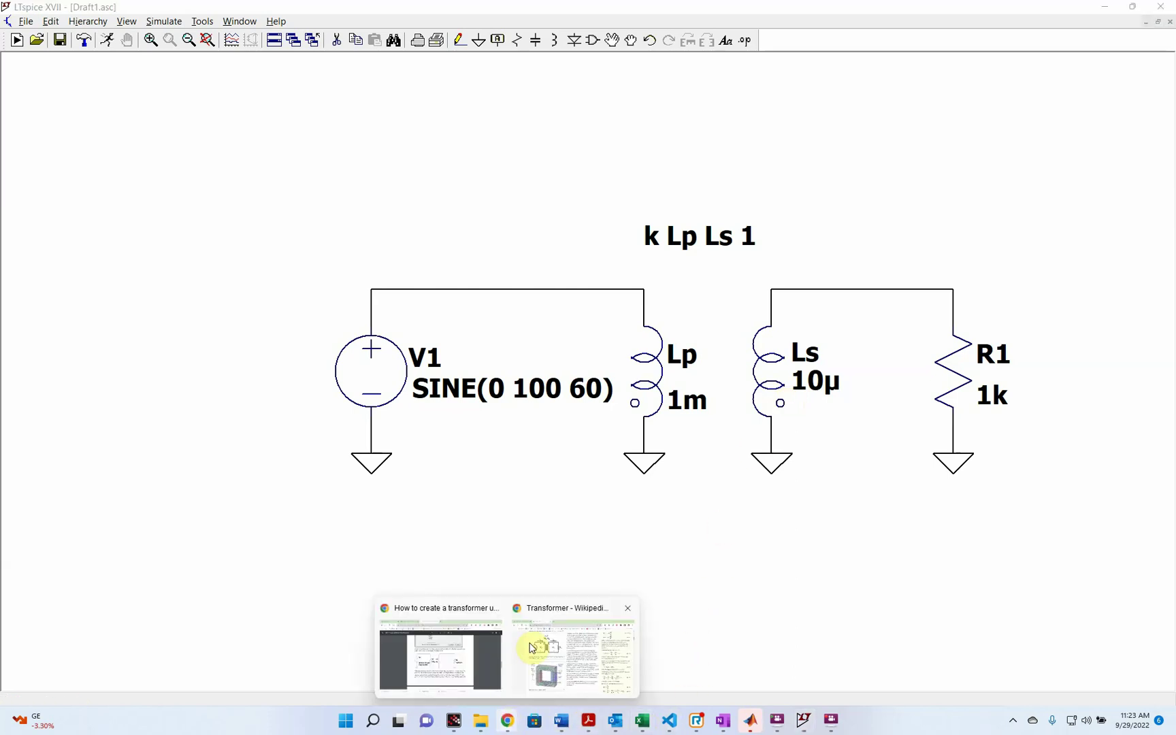
pyautogui.click(589, 656)
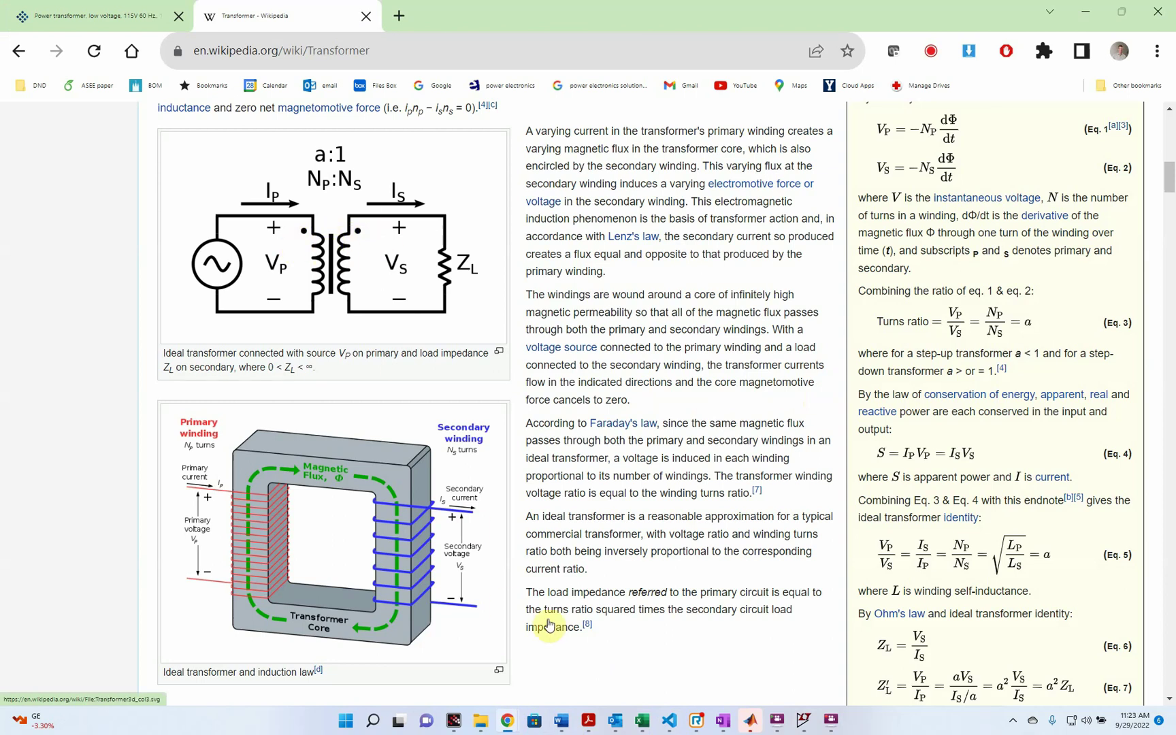
pyautogui.click(804, 721)
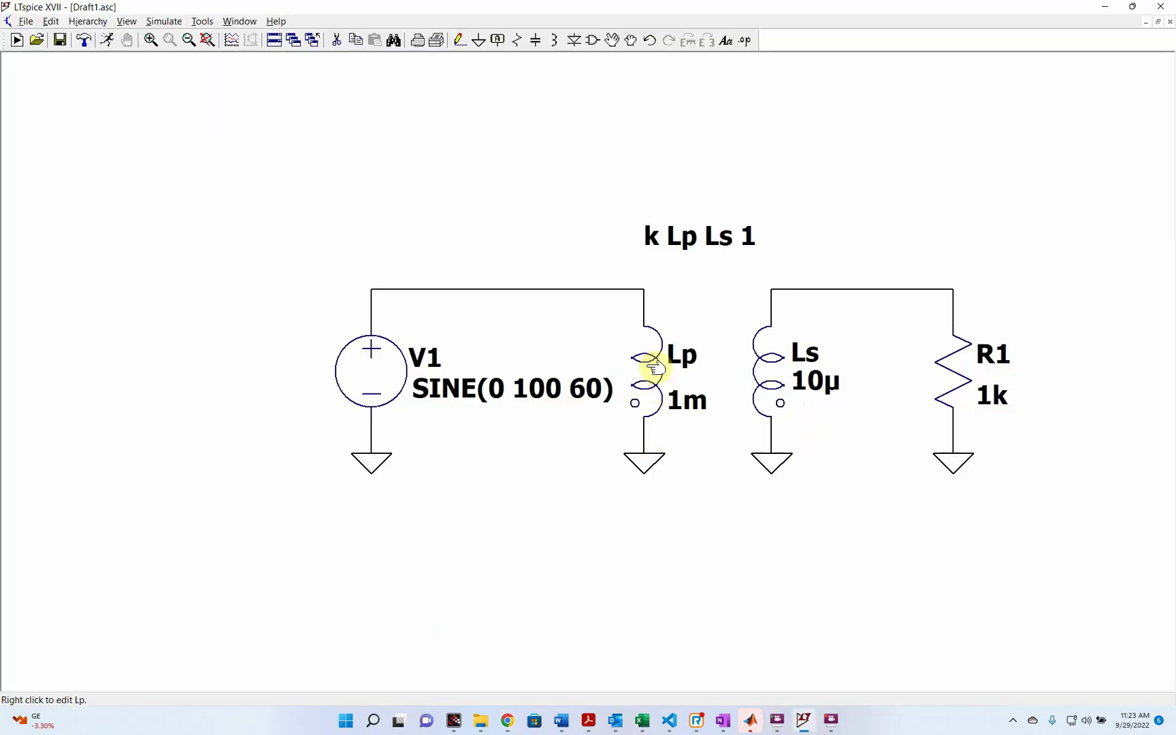
# - Rotate and mirror Lp and Ls so their phase dots sit at the top
pyautogui.click(612, 41)
pyautogui.click(655, 381)
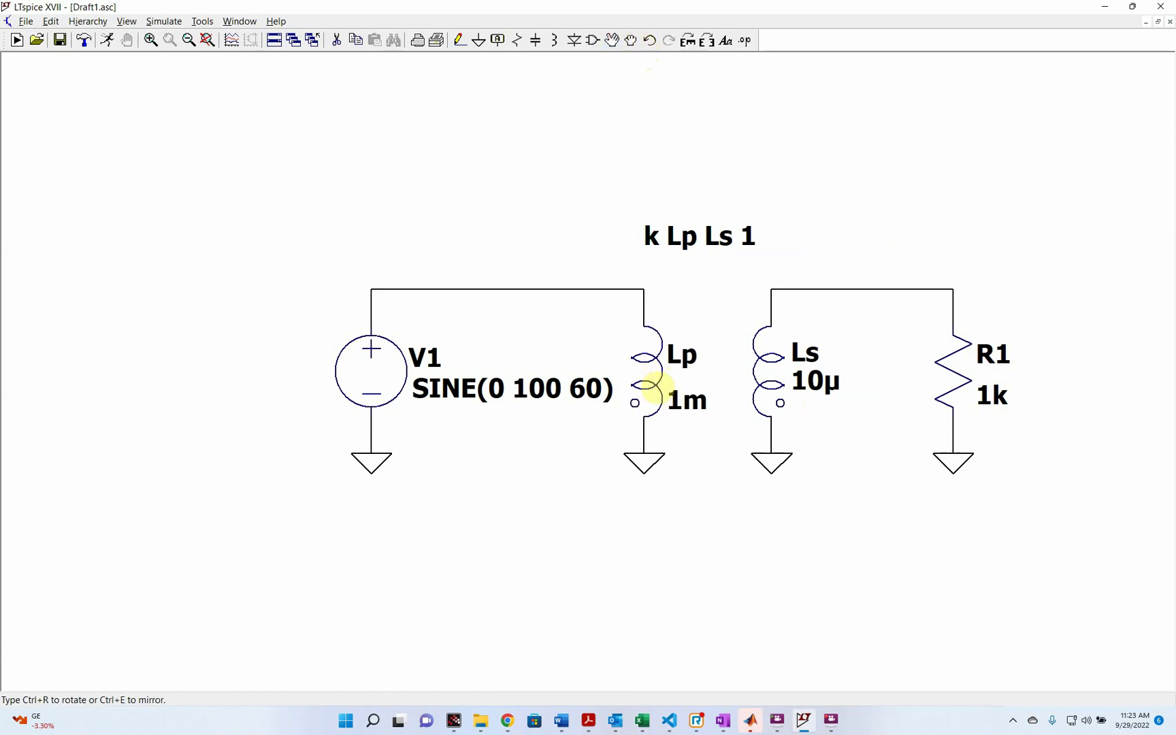
pyautogui.hotkey('ctrl', 'r')
pyautogui.hotkey('ctrl', 'r')
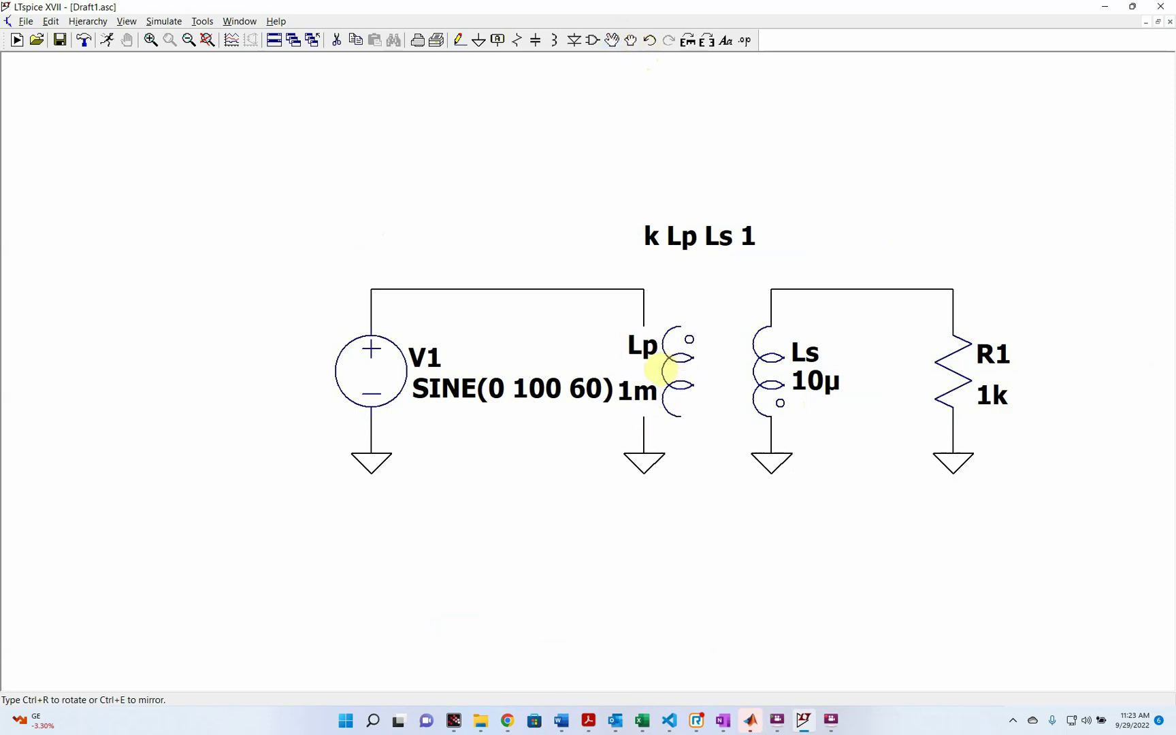
pyautogui.hotkey('ctrl', 'e')
pyautogui.click(657, 368)
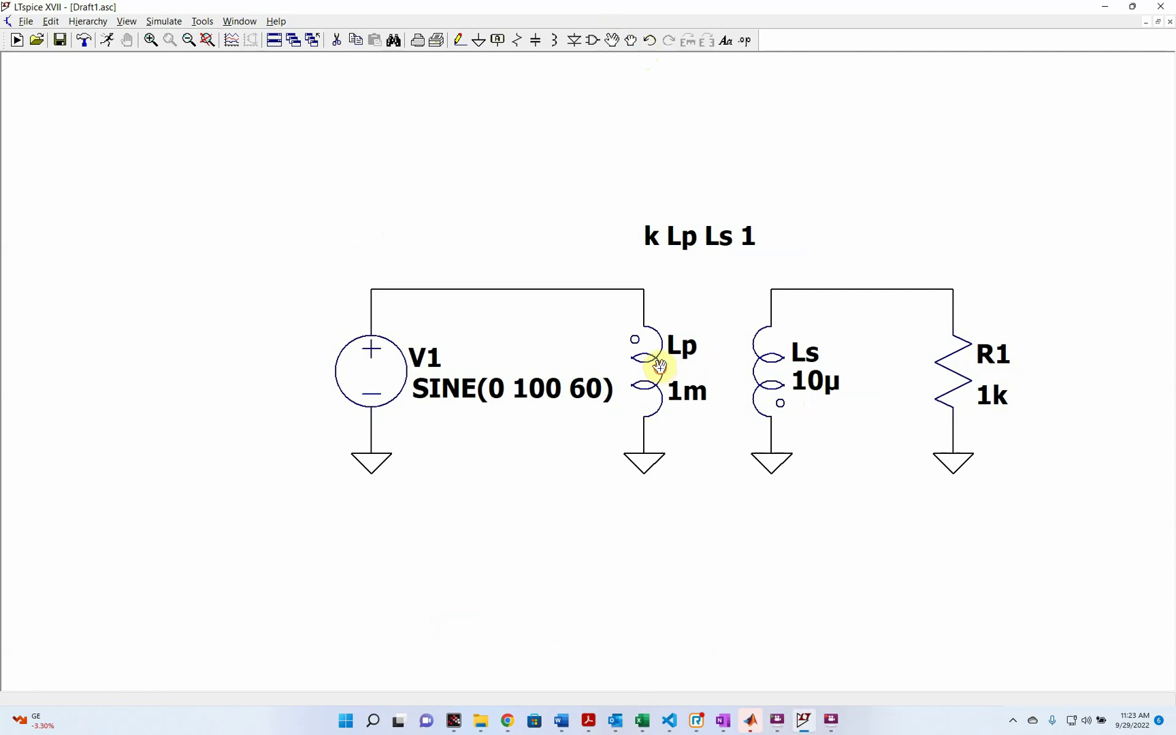
pyautogui.click(767, 368)
pyautogui.hotkey('ctrl', 'r')
pyautogui.hotkey('ctrl', 'r')
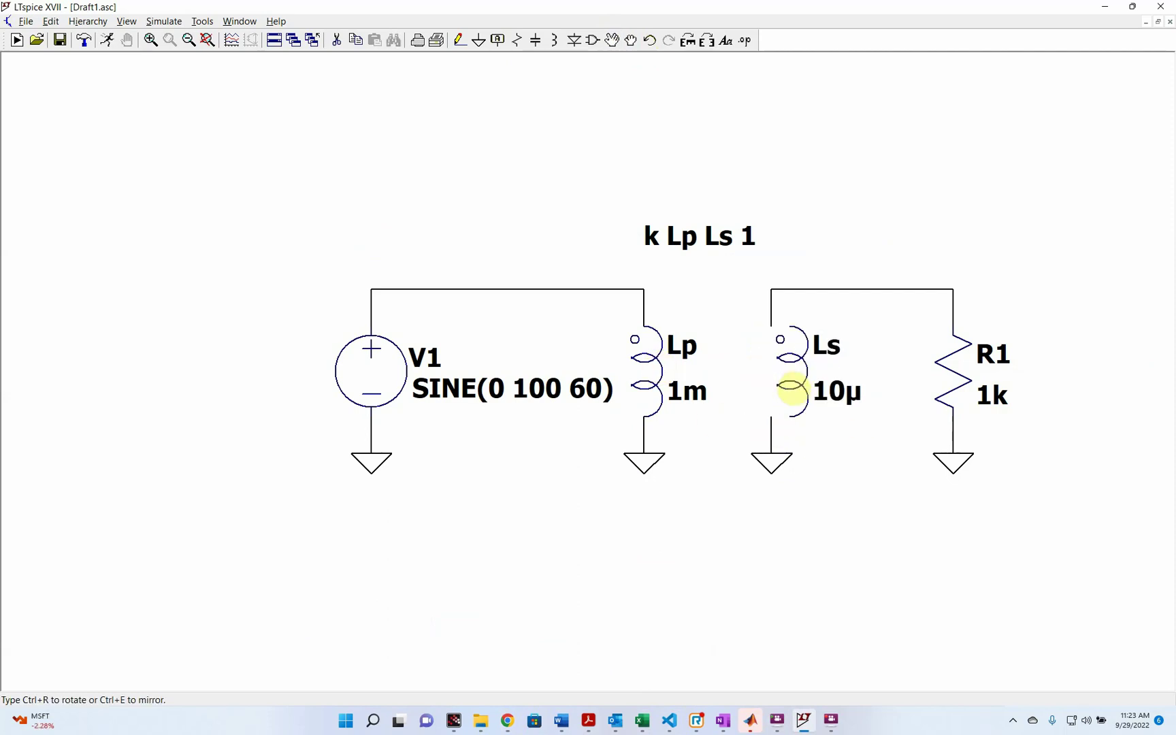
pyautogui.hotkey('ctrl', 'e')
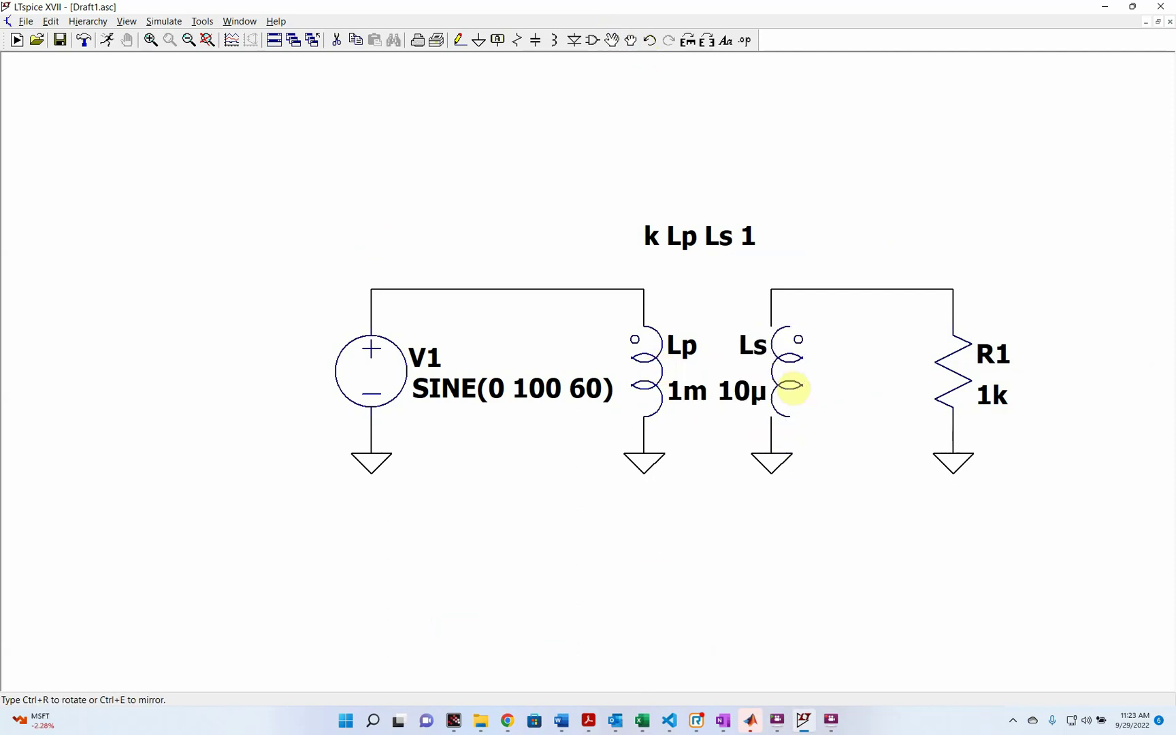
pyautogui.click(769, 387)
# - Reposition the Ls name label and 10µ value label beside Ls
pyautogui.click(737, 345)
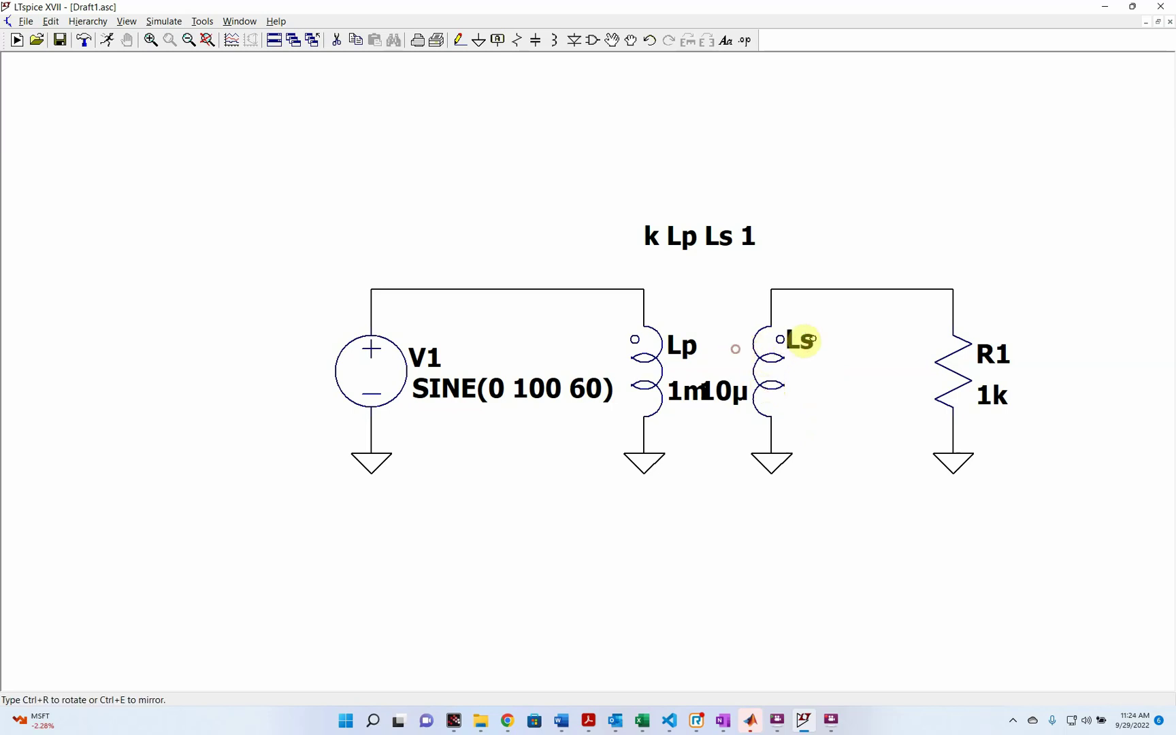
pyautogui.click(805, 339)
pyautogui.click(723, 392)
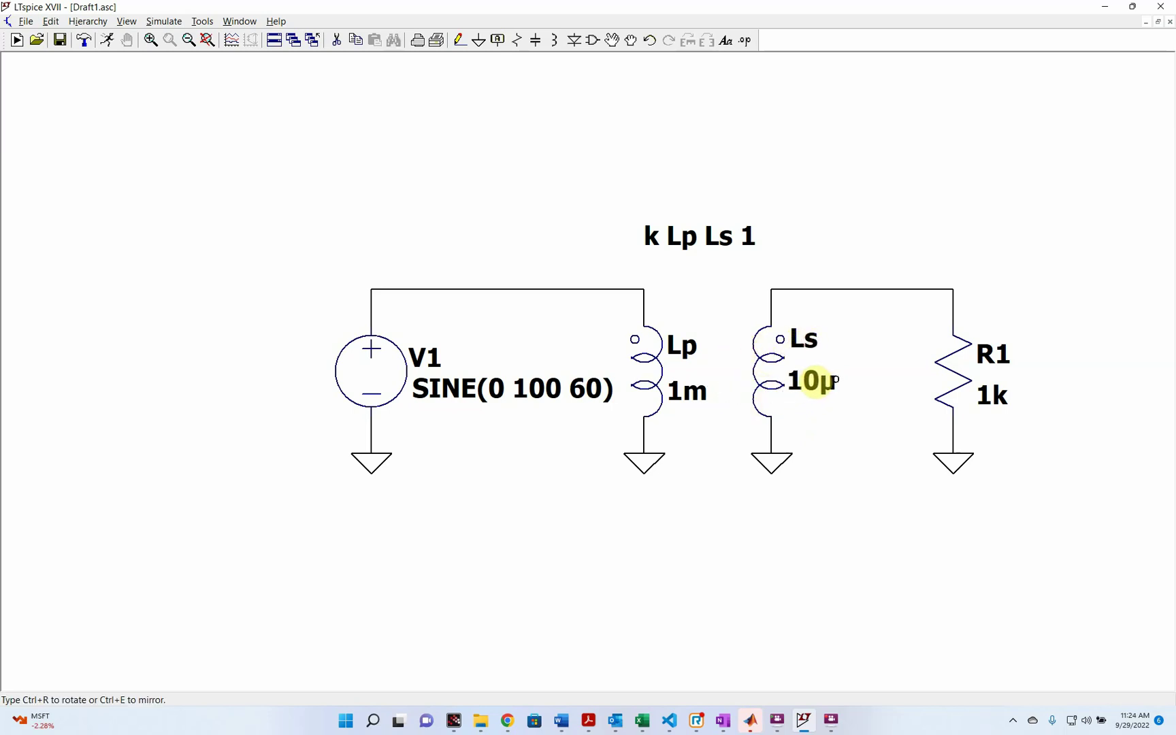
pyautogui.click(820, 383)
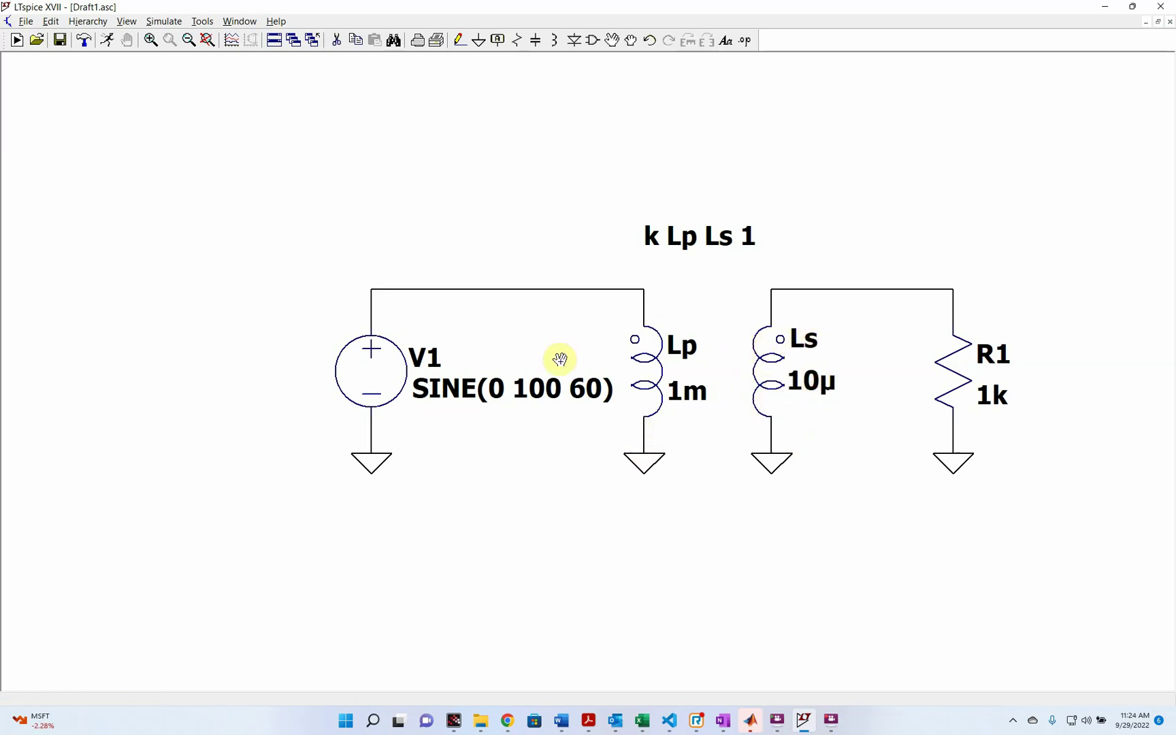
# - Add a transient analysis with 0.1 s stop time, placing '.tran .1' below the circuit
pyautogui.click(168, 22)
pyautogui.click(201, 147)
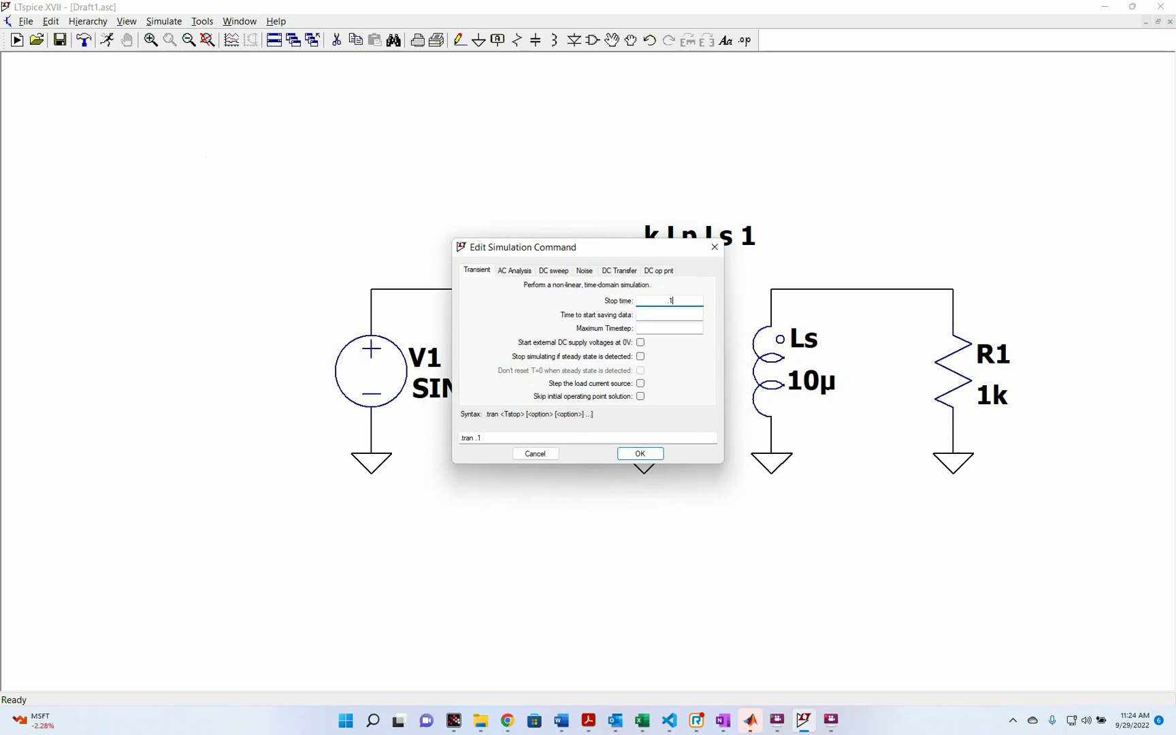
pyautogui.click(639, 454)
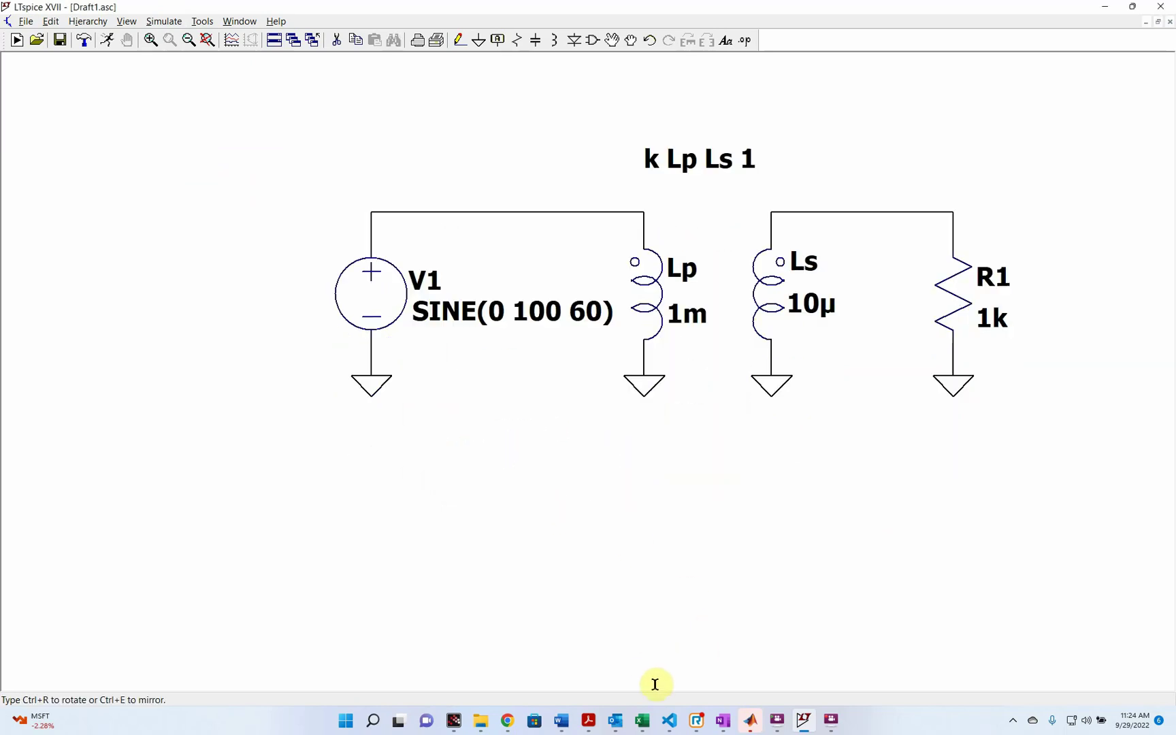
pyautogui.click(661, 315)
pyautogui.click(207, 40)
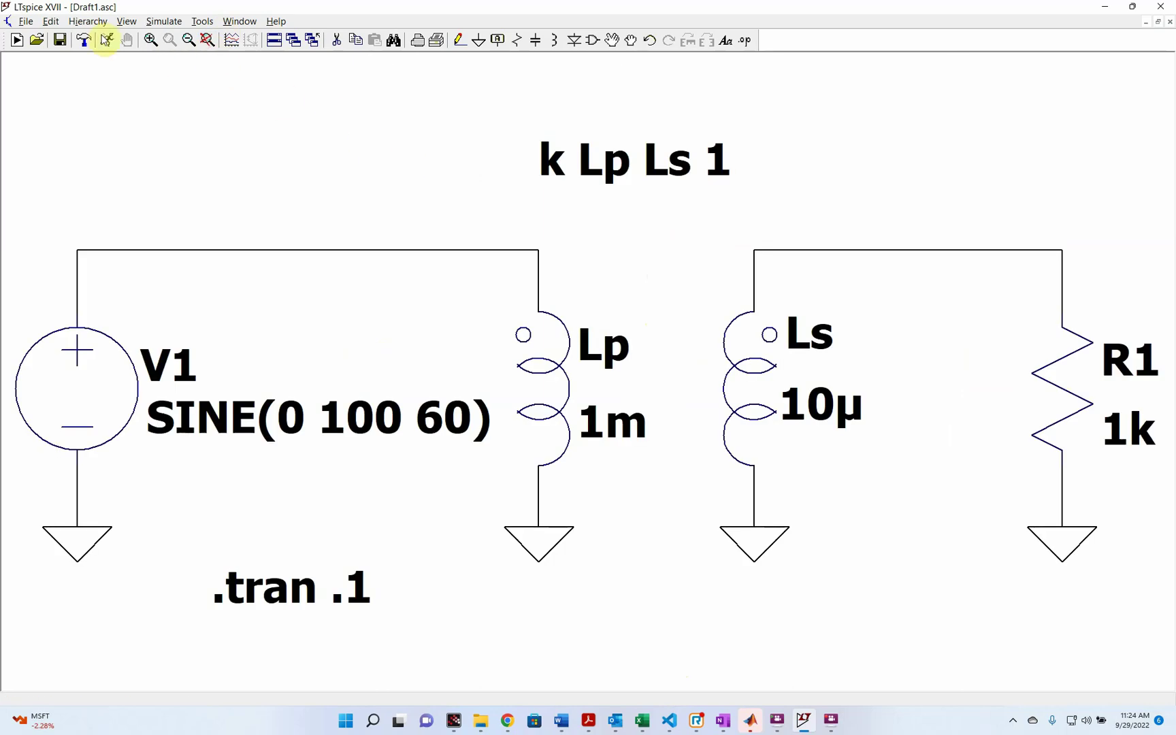
# - Run the simulation and plot V(n001) at ±100 V and V(n002) at ±10 V
pyautogui.click(103, 40)
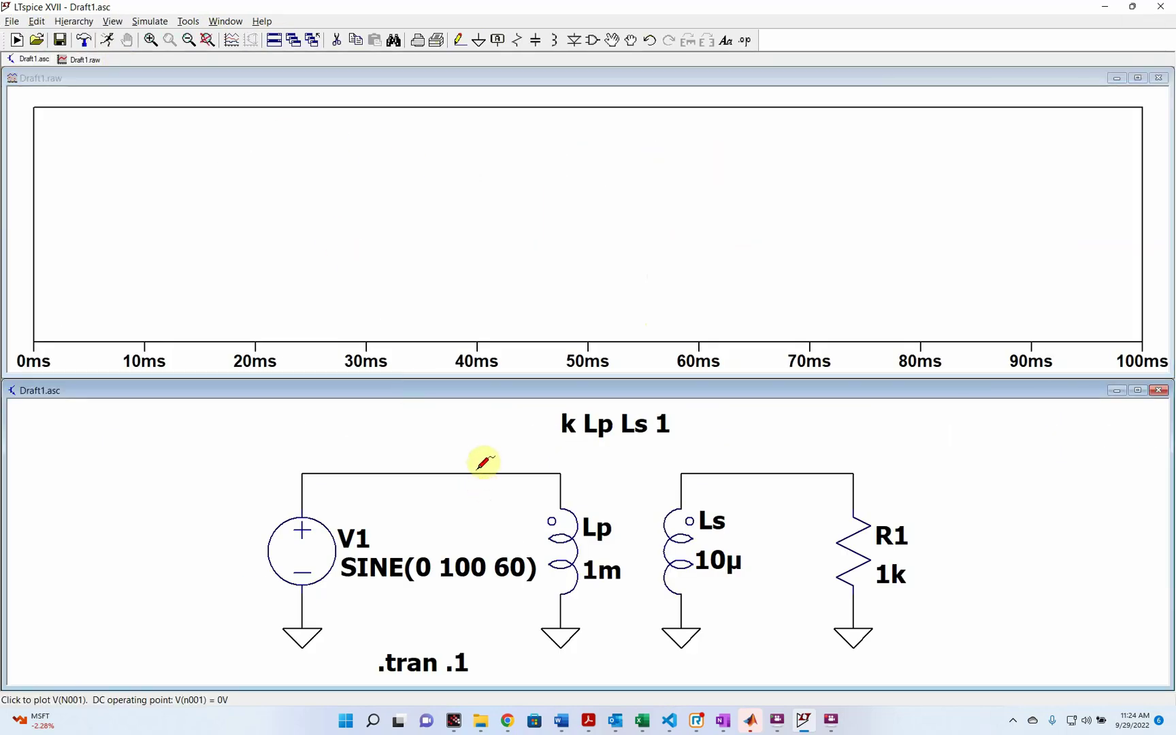
pyautogui.click(484, 468)
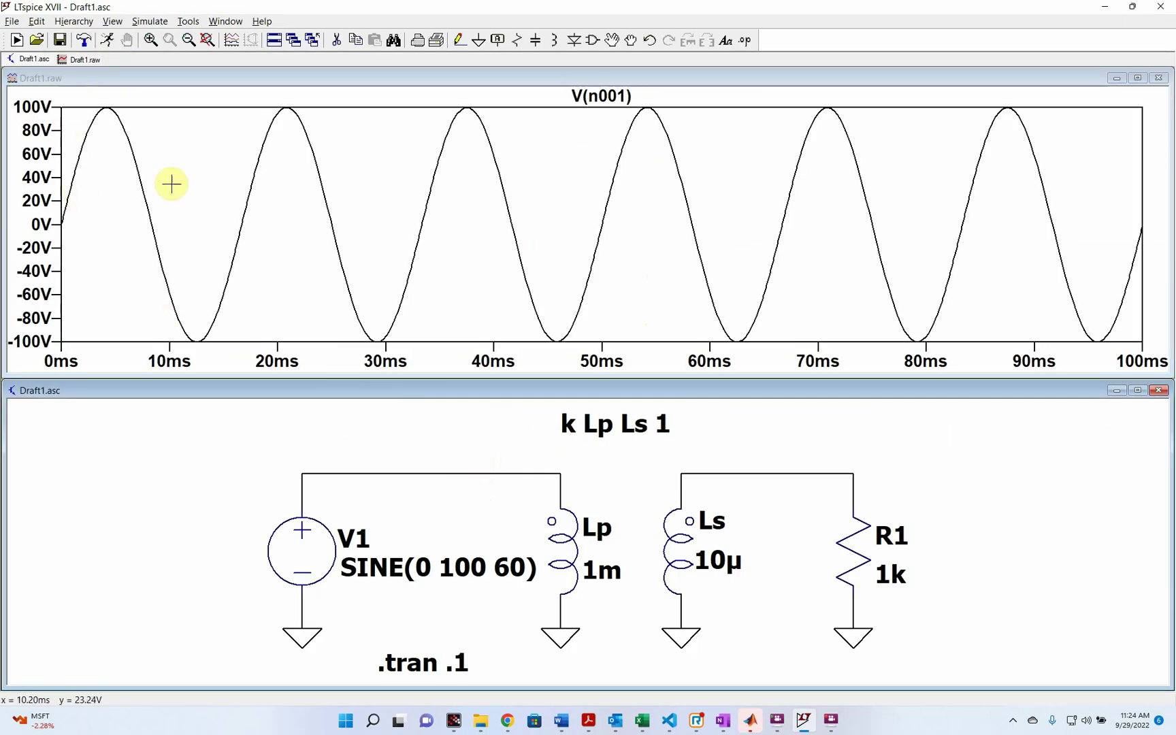
pyautogui.click(776, 473)
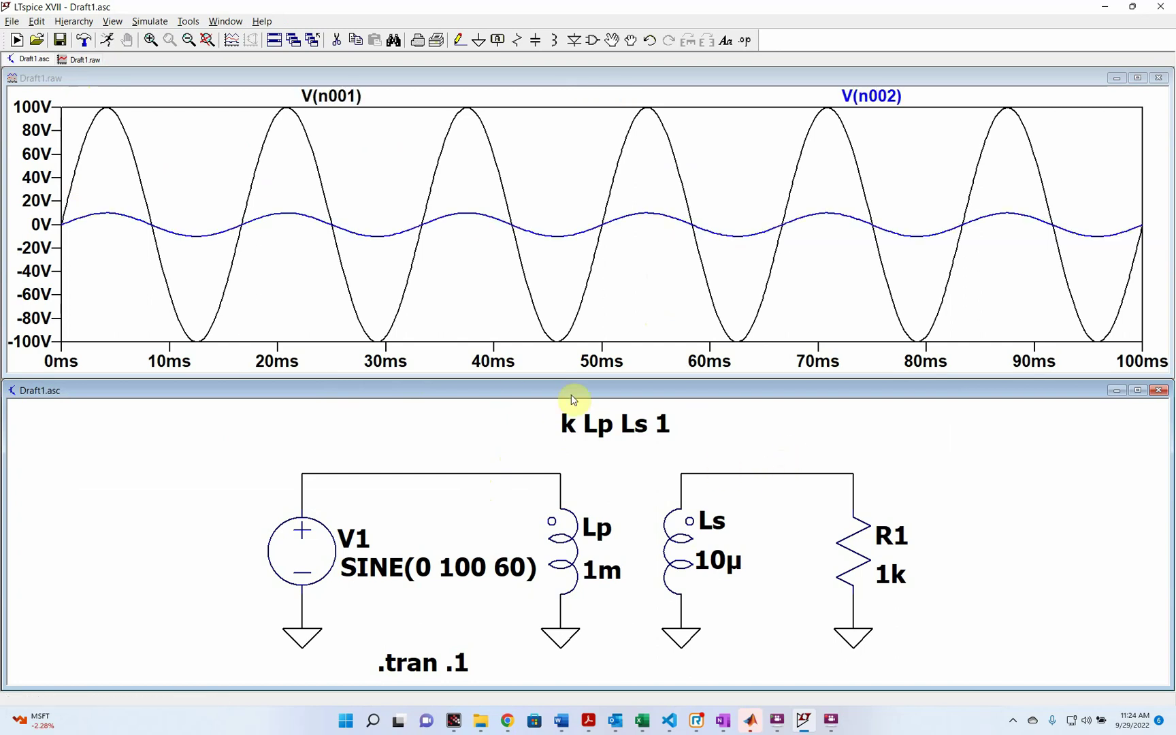
pyautogui.click(747, 472)
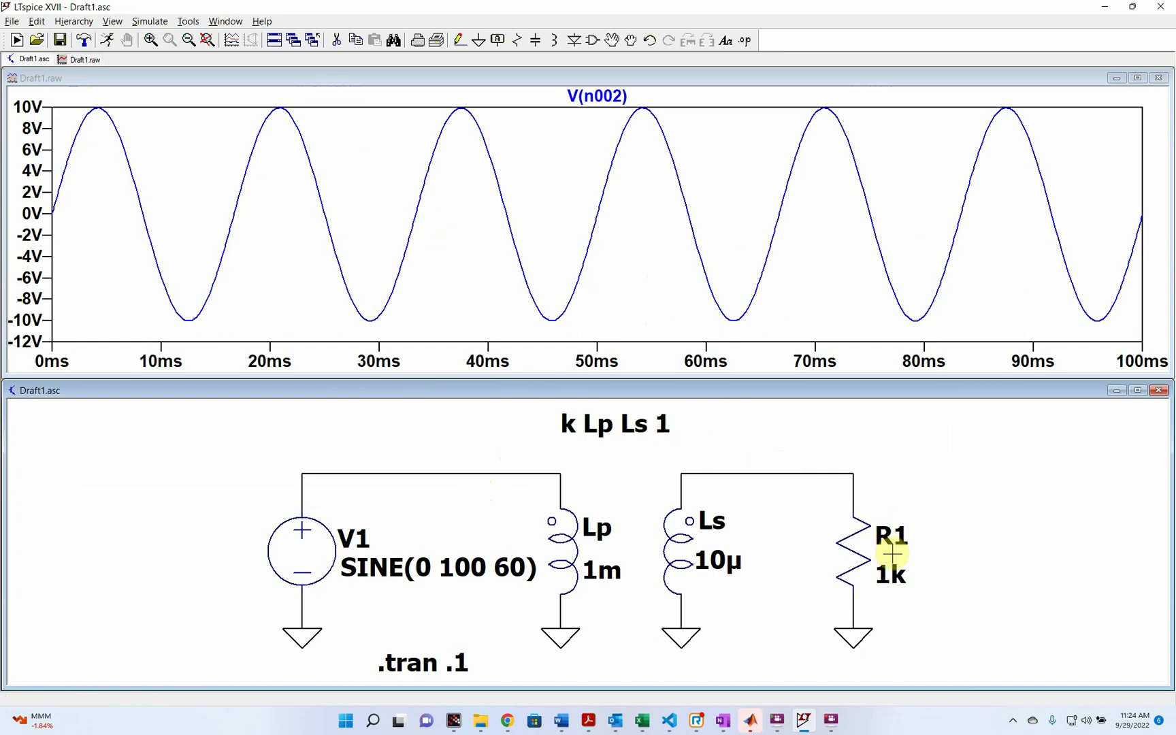
pyautogui.click(489, 470)
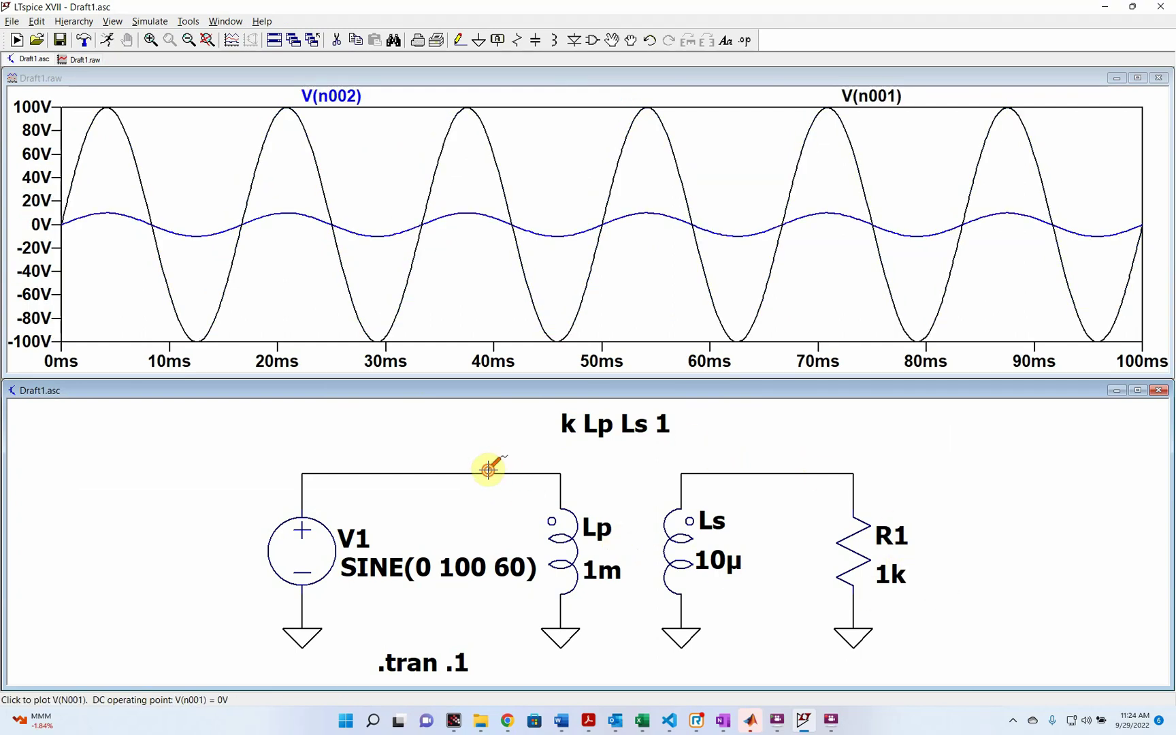